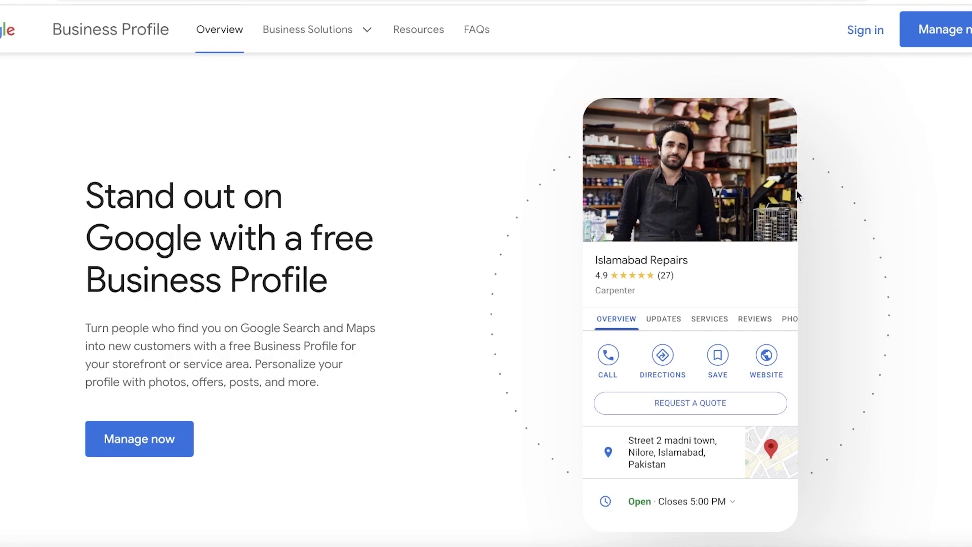
Scroll up and down the Business Profile landing page to look it over
scroll(805, 228, down, 5)
scroll(840, 380, up, 5)
scroll(941, 365, down, 3)
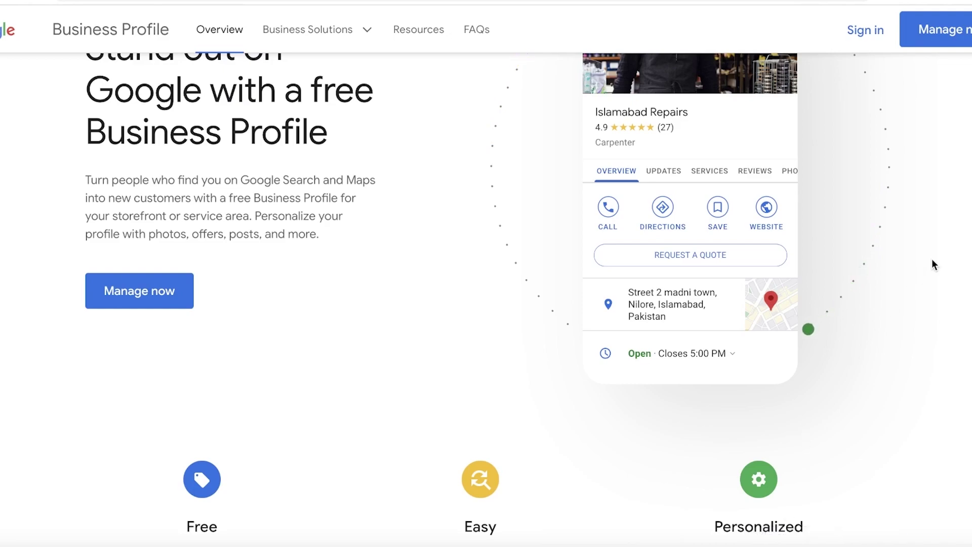
scroll(938, 266, down, 3)
scroll(936, 279, down, 10)
scroll(928, 314, up, 12)
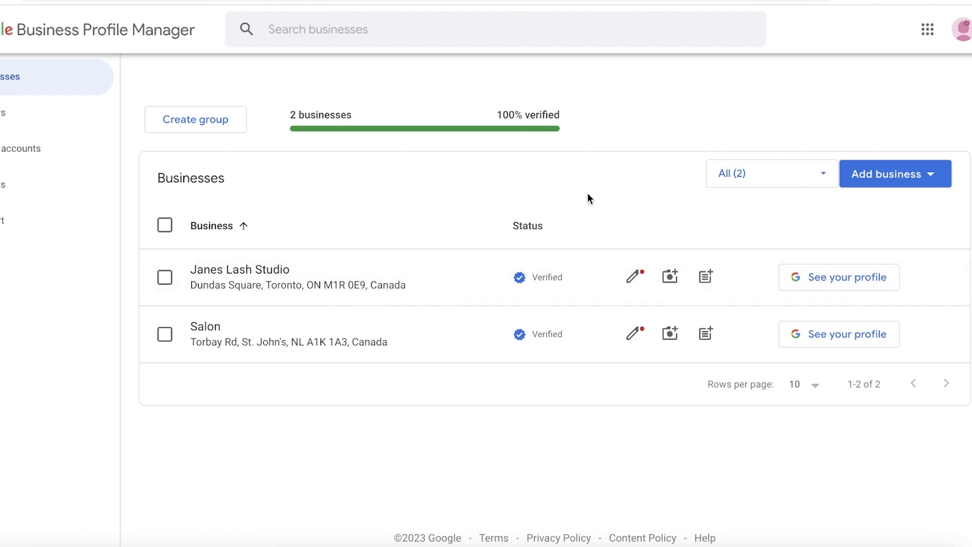
click(353, 287)
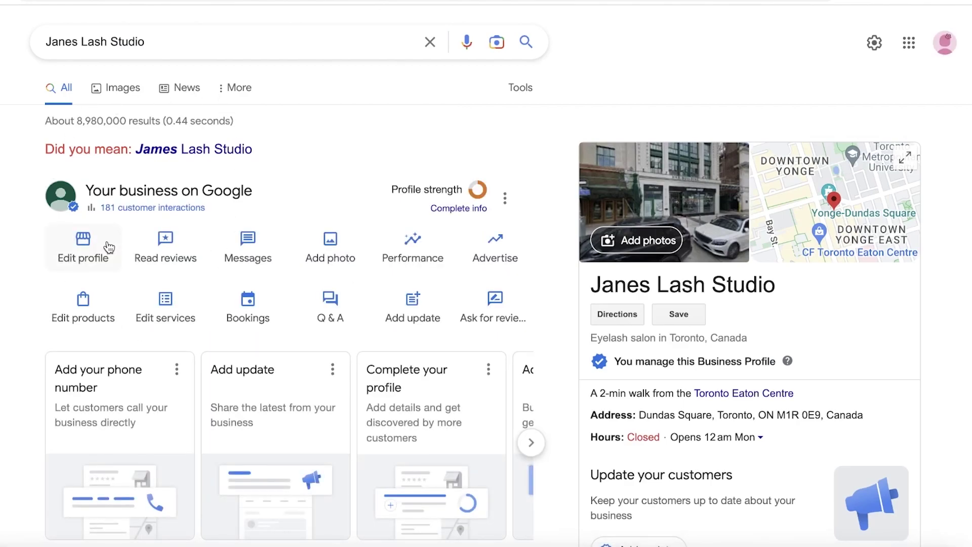
scroll(321, 234, down, 5)
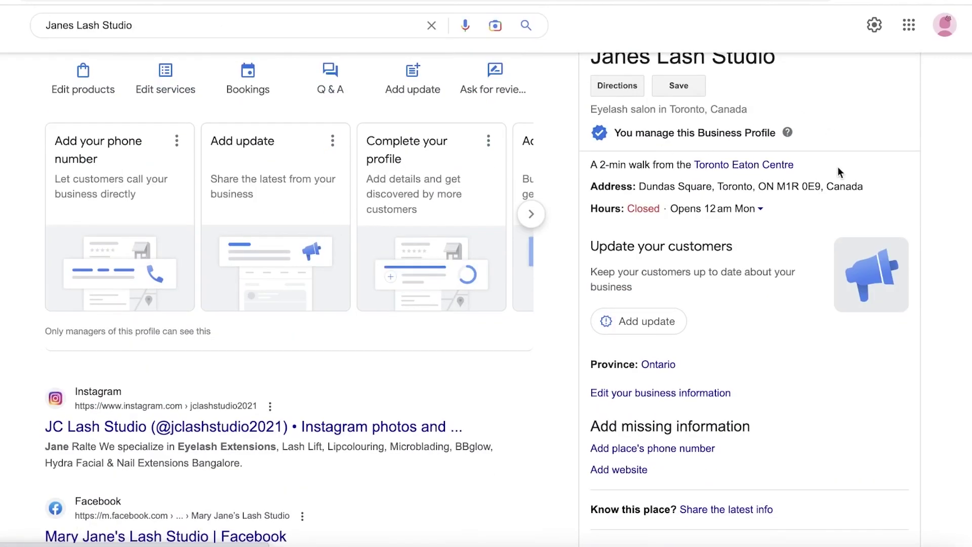
scroll(838, 166, down, 1)
scroll(826, 151, up, 3)
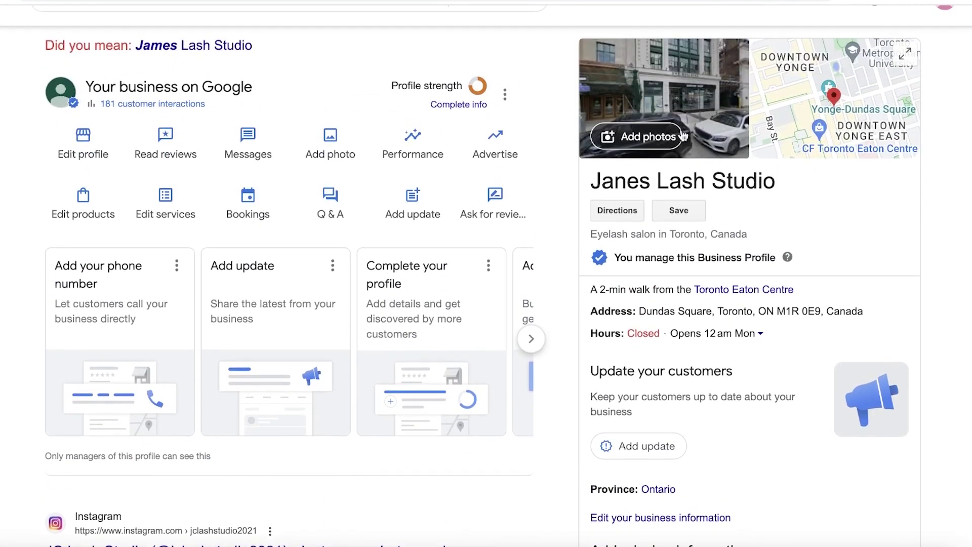
scroll(486, 283, down, 6)
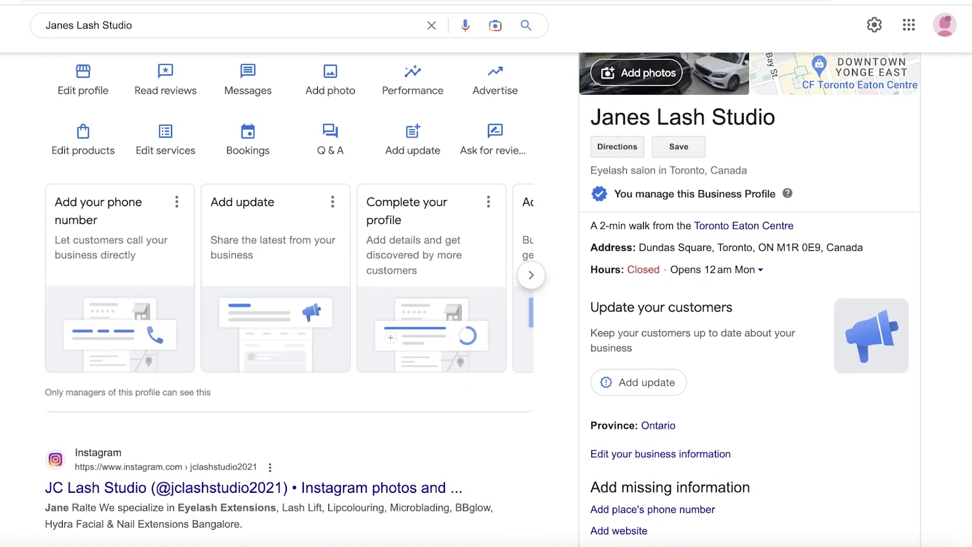
scroll(486, 284, up, 8)
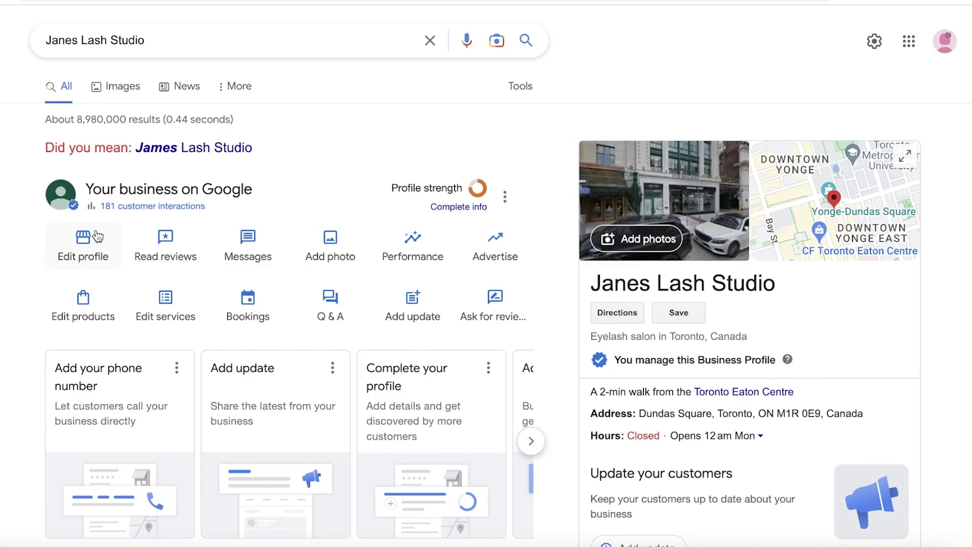
Open the Products editor, start an empty Add product form, and close it unpublished
click(69, 298)
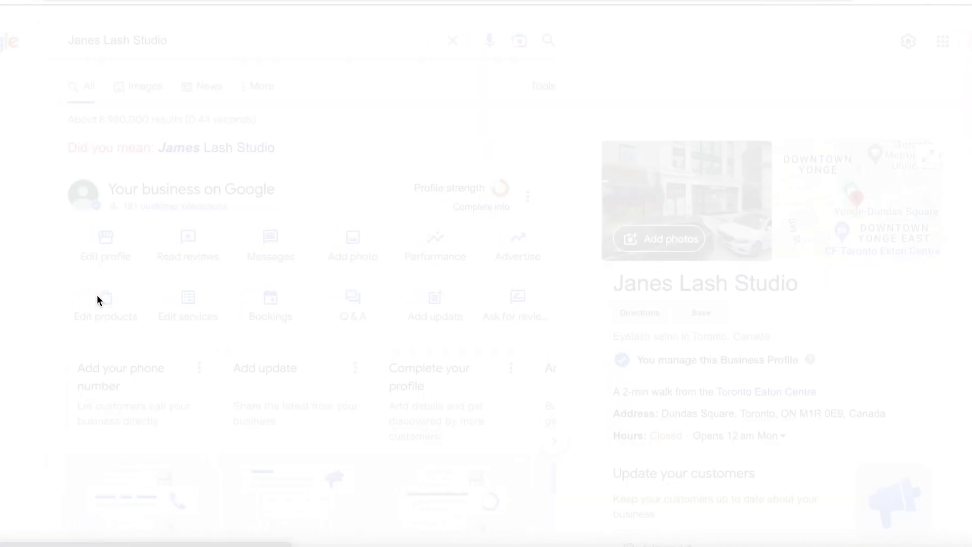
scroll(457, 148, down, 1)
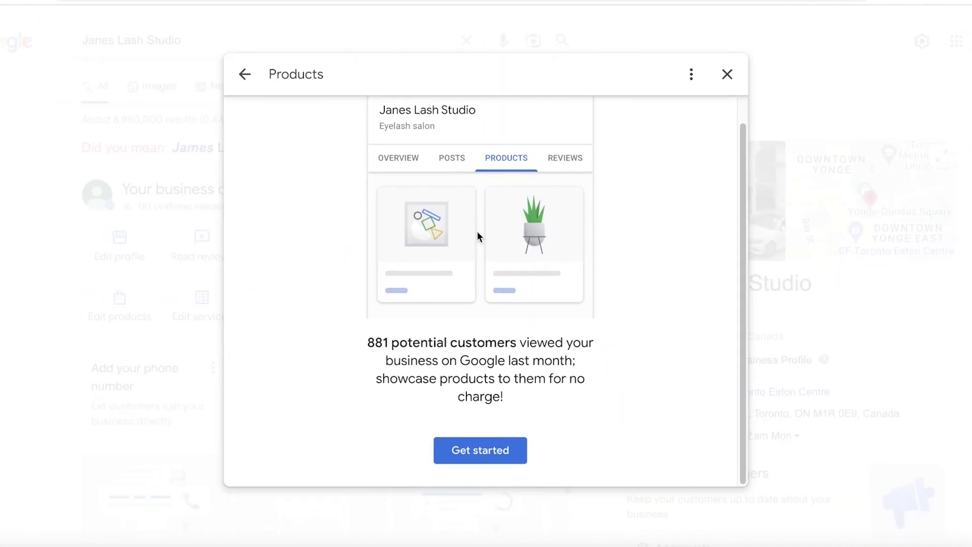
click(463, 454)
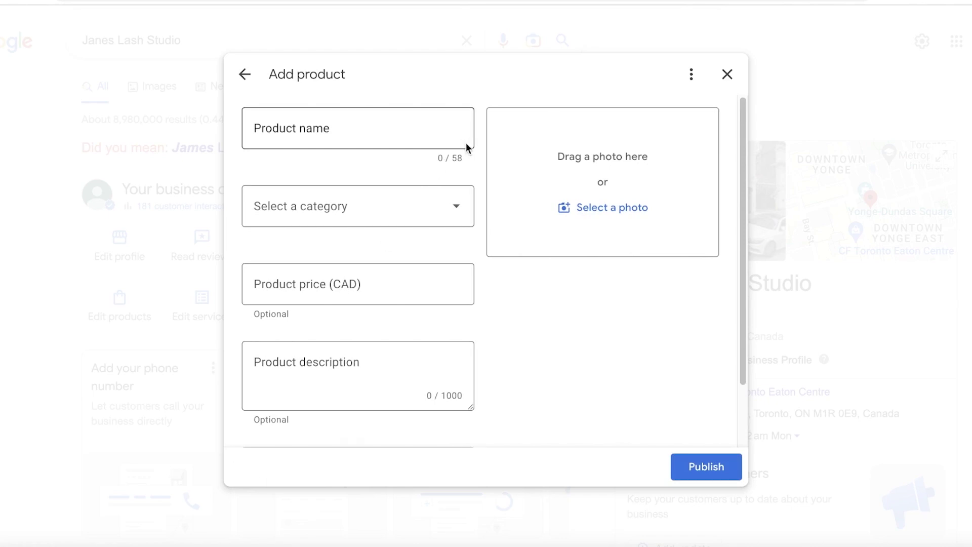
scroll(473, 177, down, 2)
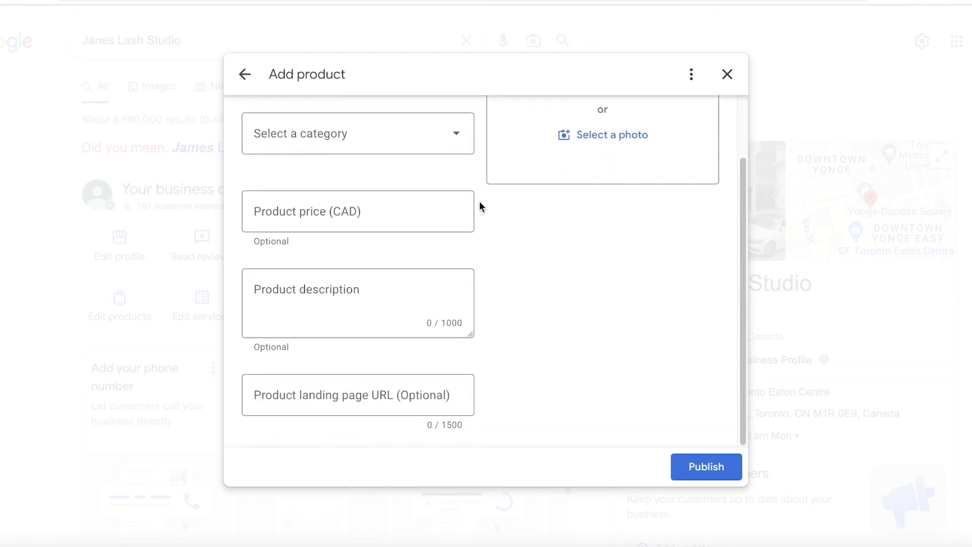
click(737, 75)
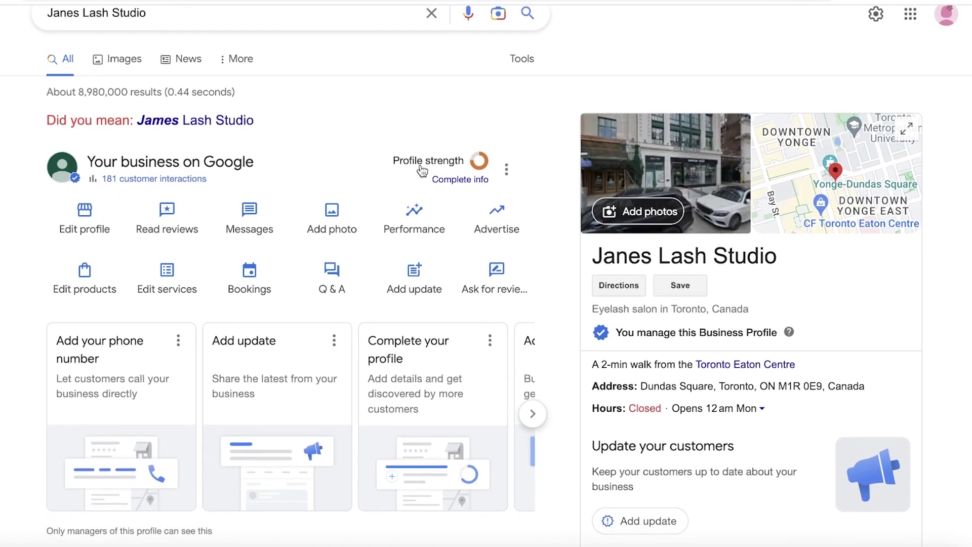
Open the Add product form a second time, scroll through it, and close it without publishing
scroll(422, 172, down, 1)
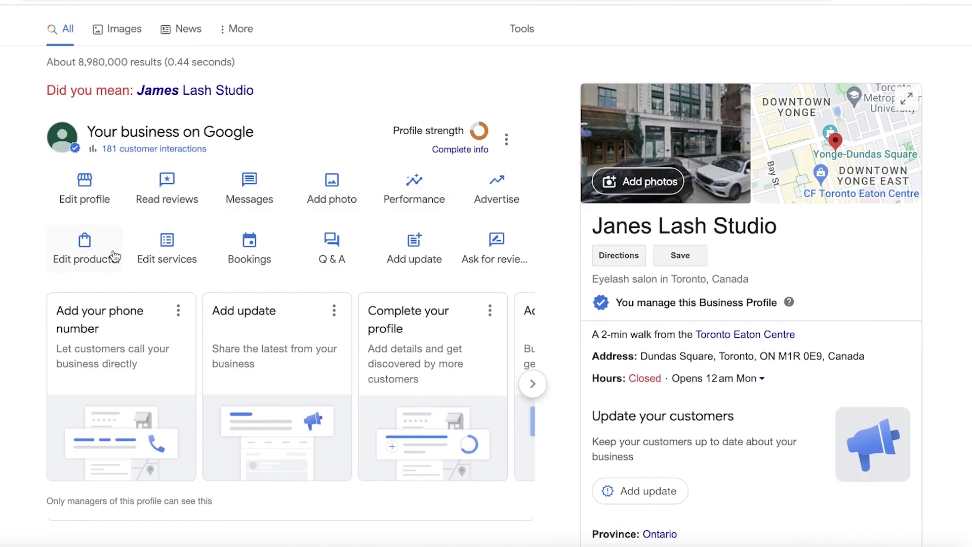
scroll(289, 365, down, 9)
scroll(290, 364, up, 10)
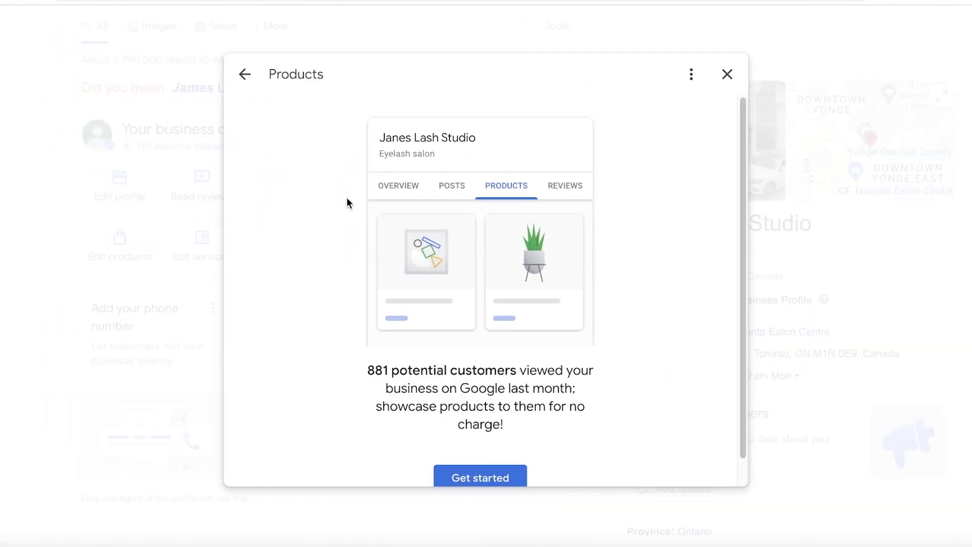
scroll(471, 200, down, 1)
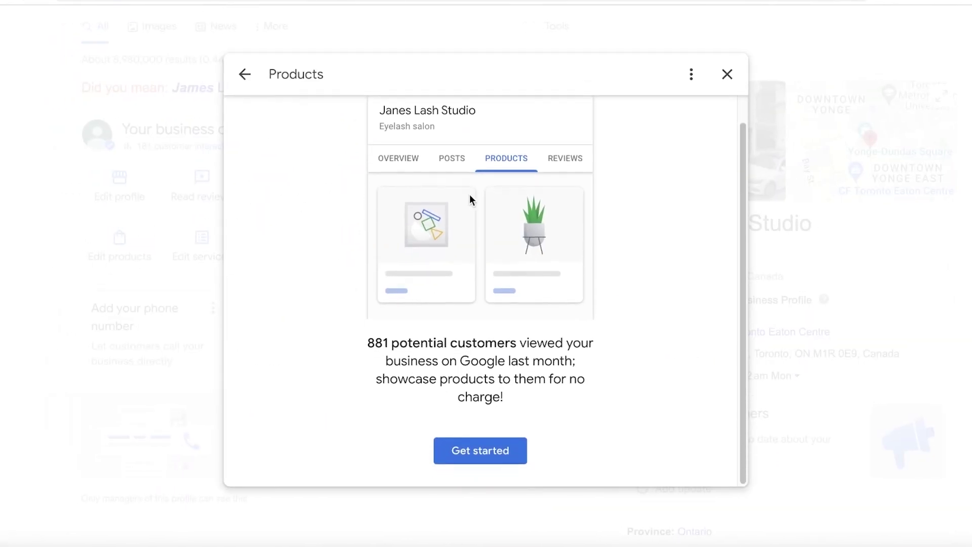
click(453, 449)
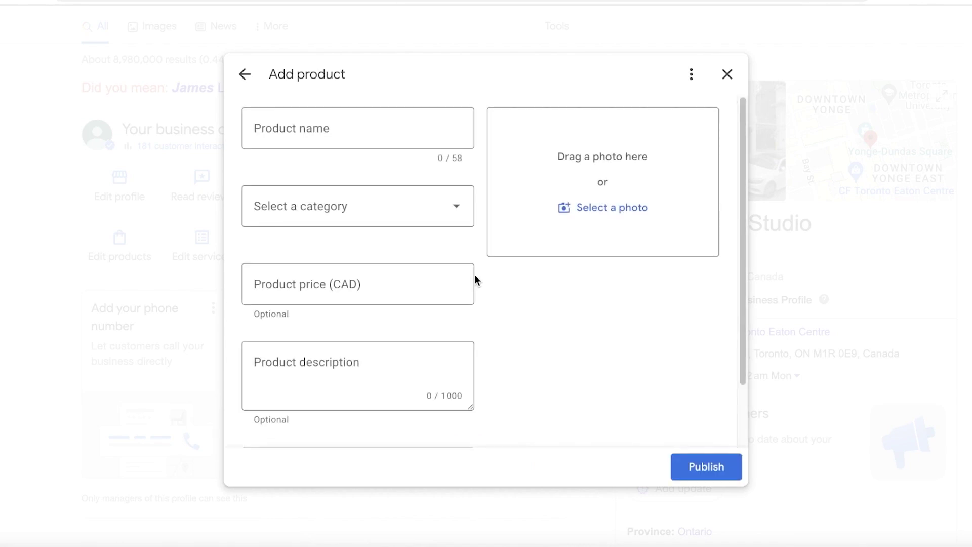
scroll(471, 273, down, 2)
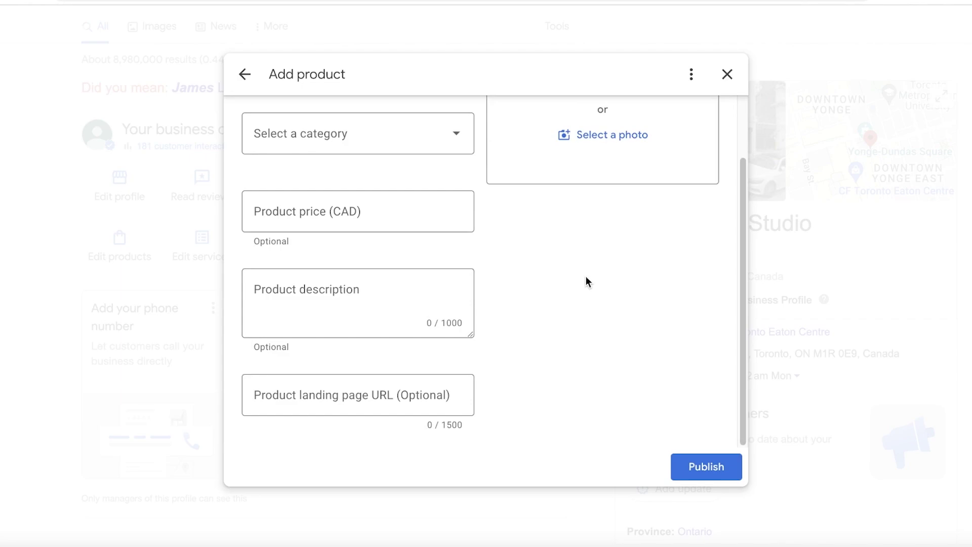
click(721, 75)
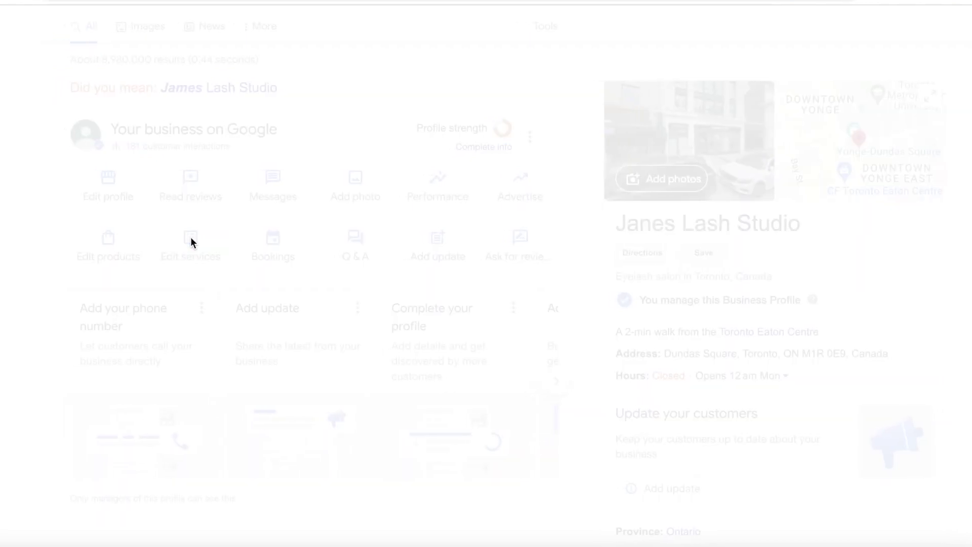
click(191, 238)
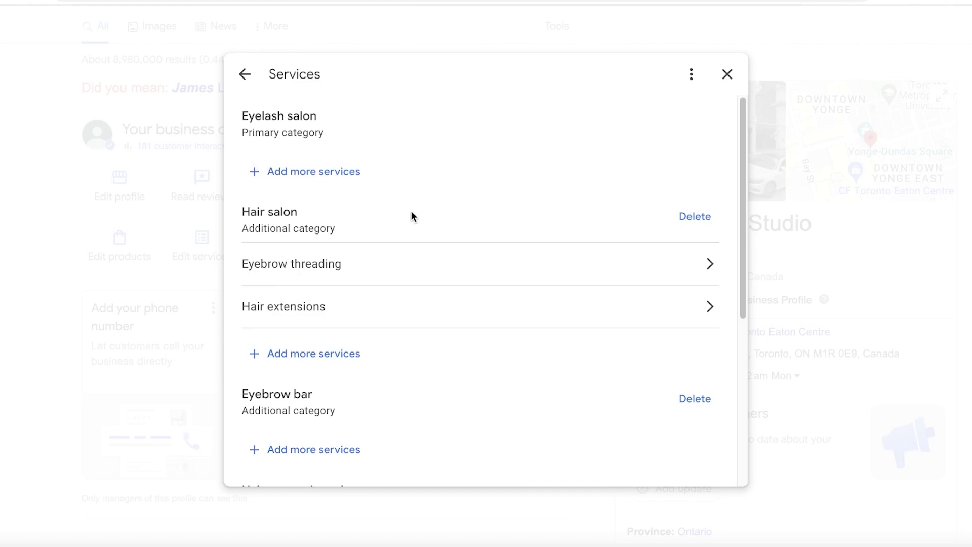
scroll(410, 210, down, 5)
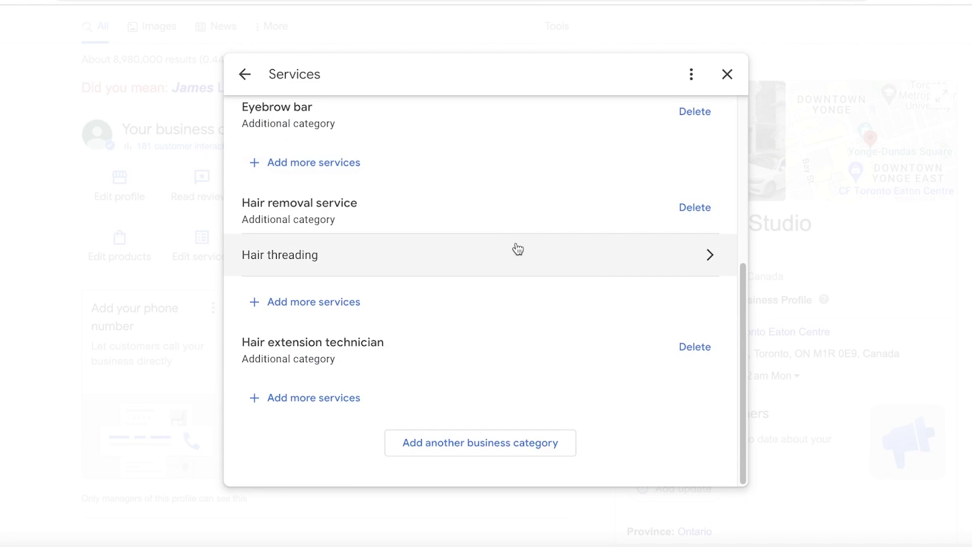
scroll(516, 250, up, 5)
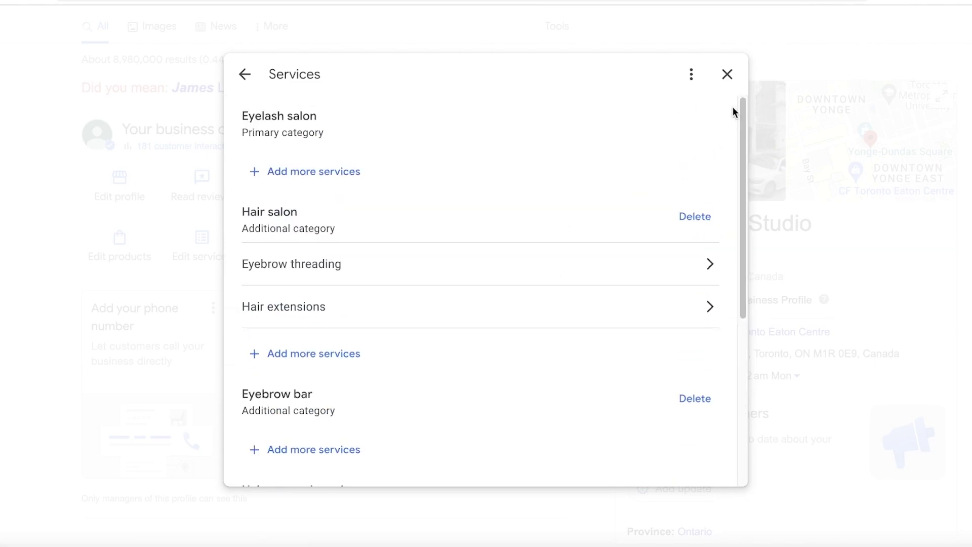
click(725, 76)
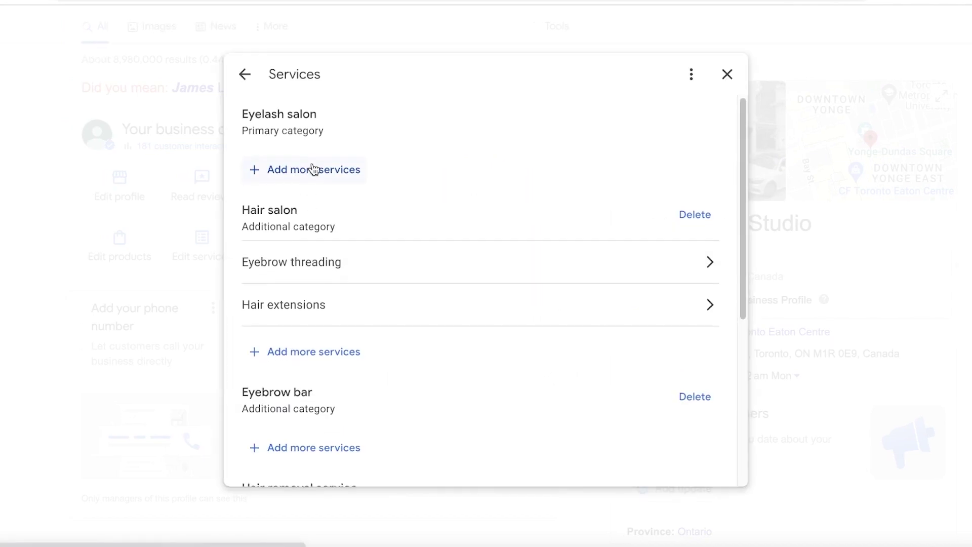
scroll(316, 173, down, 5)
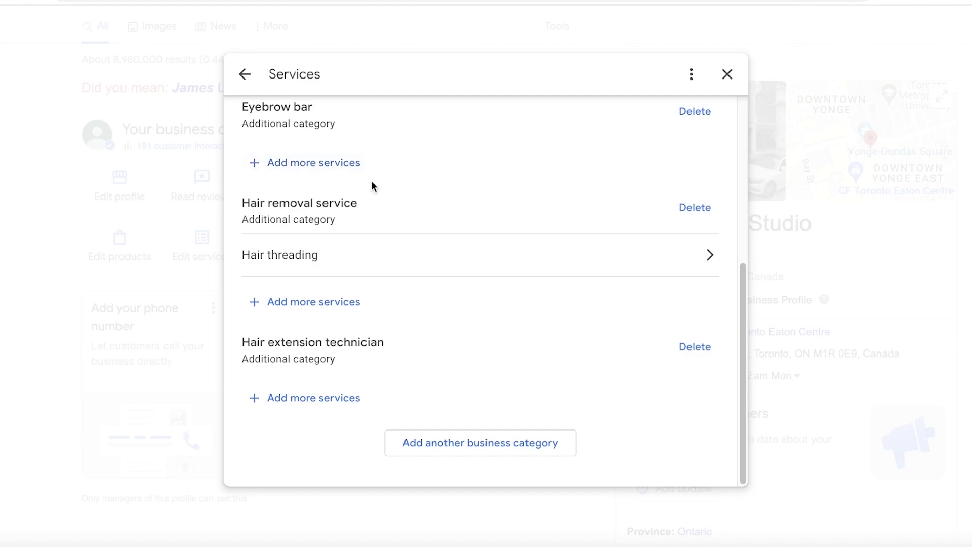
scroll(495, 198, up, 5)
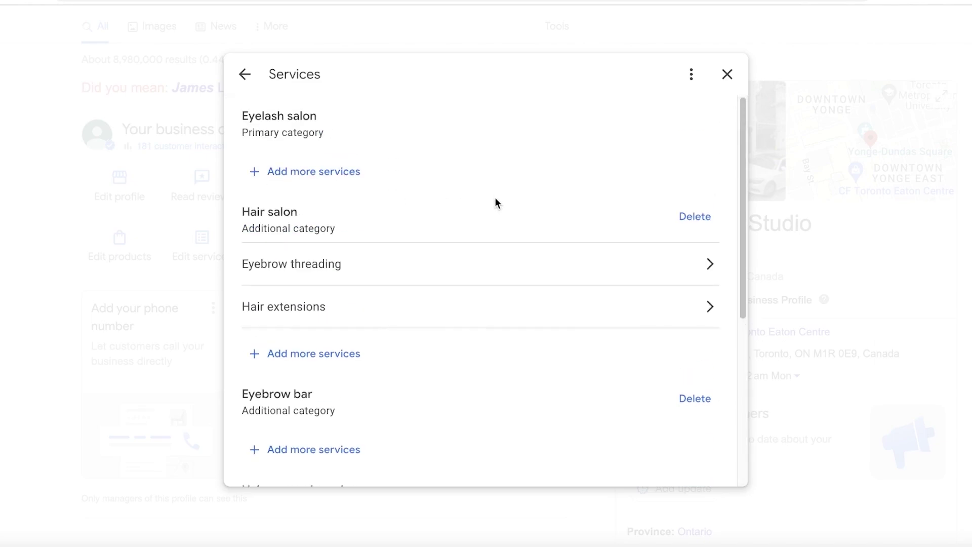
click(728, 76)
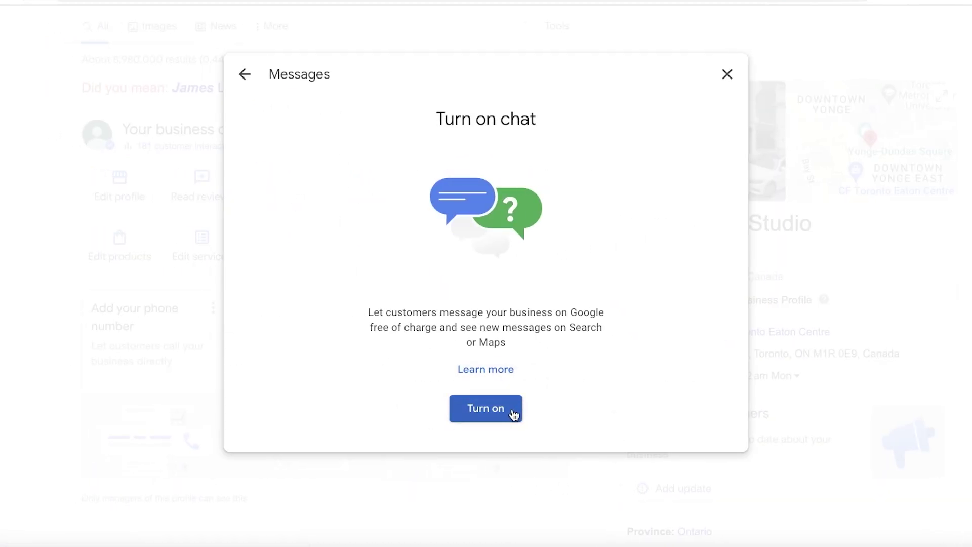
Choose Turn on in the chat dialog for Janes Lash Studio, then close the Messages inbox
click(516, 414)
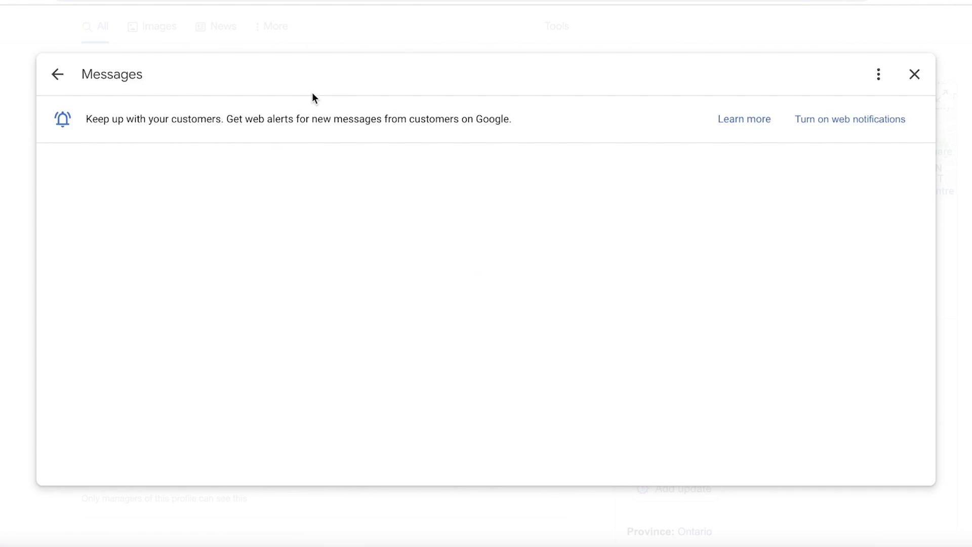
click(915, 75)
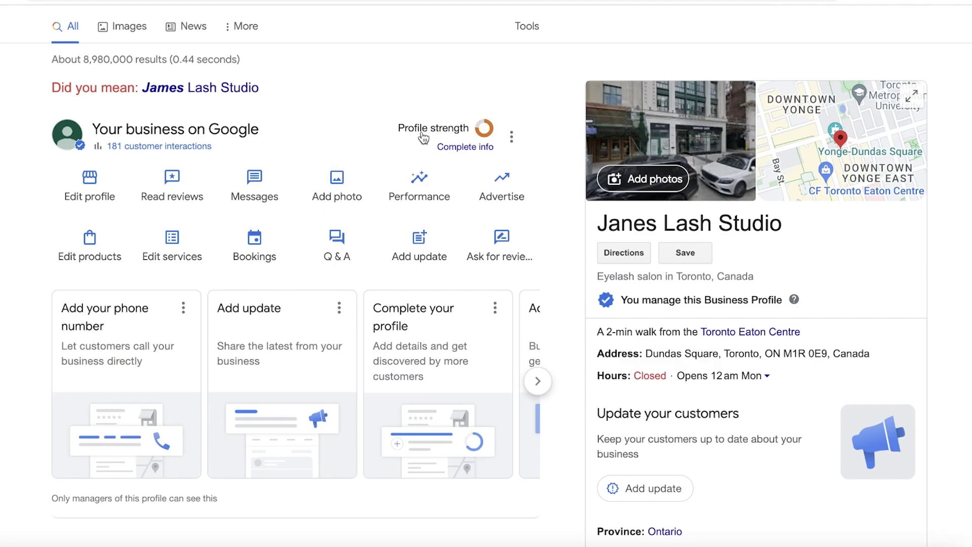
click(339, 238)
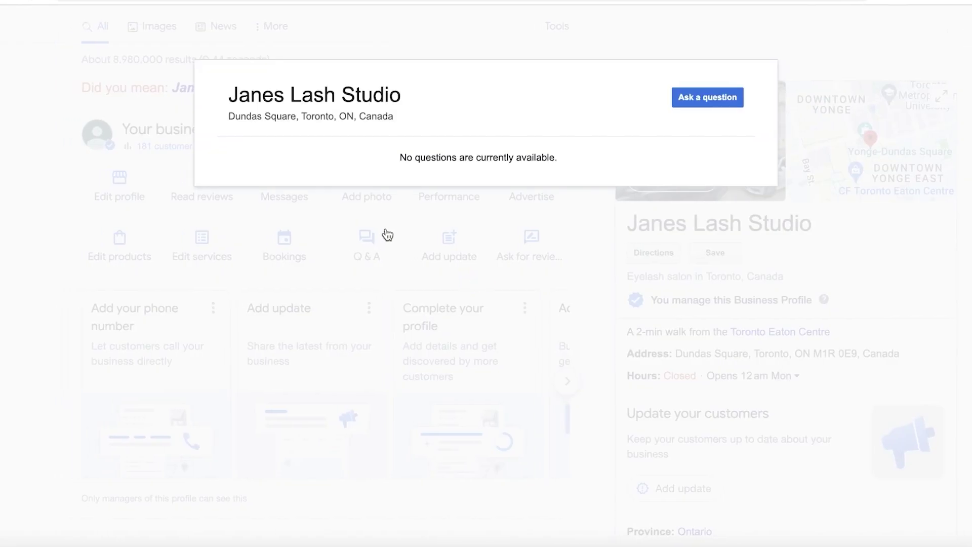
click(708, 98)
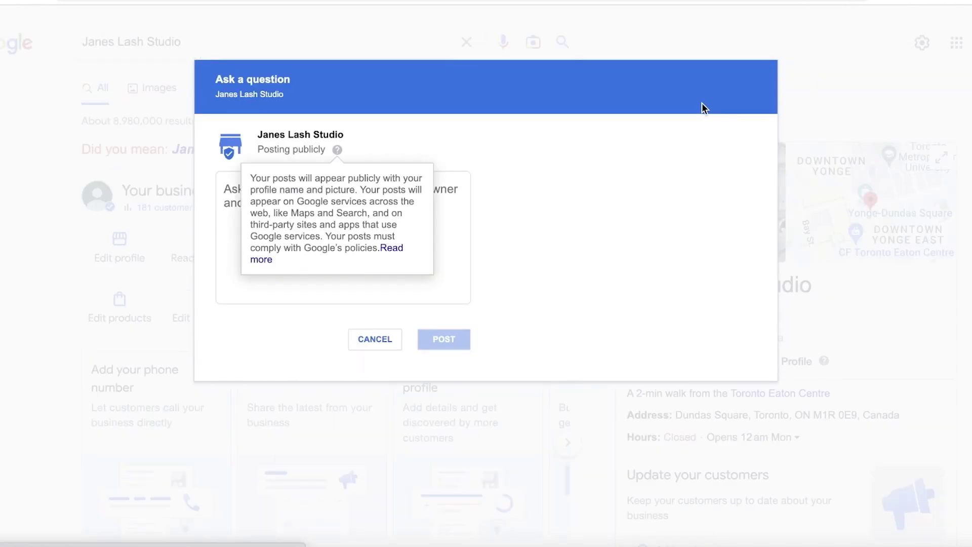
click(462, 206)
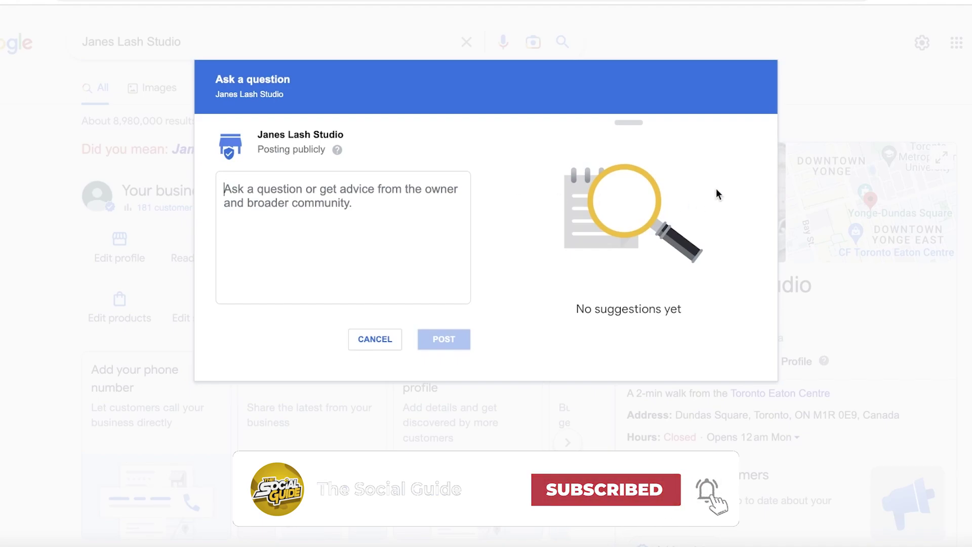
key(Escape)
scroll(640, 178, down, 8)
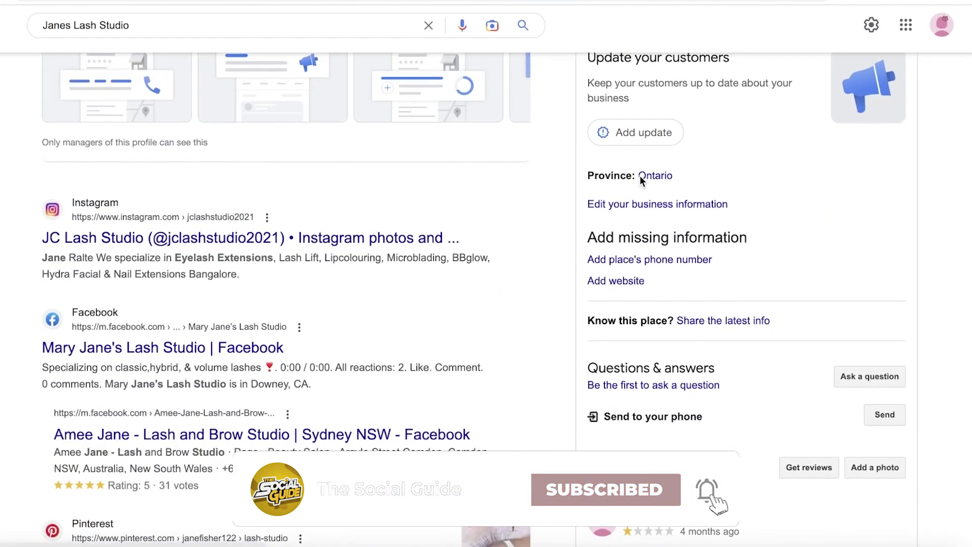
Return to the top of the results and bring up the update, offer or event choices
scroll(640, 176, up, 8)
scroll(772, 219, down, 15)
scroll(772, 219, up, 13)
scroll(730, 203, down, 4)
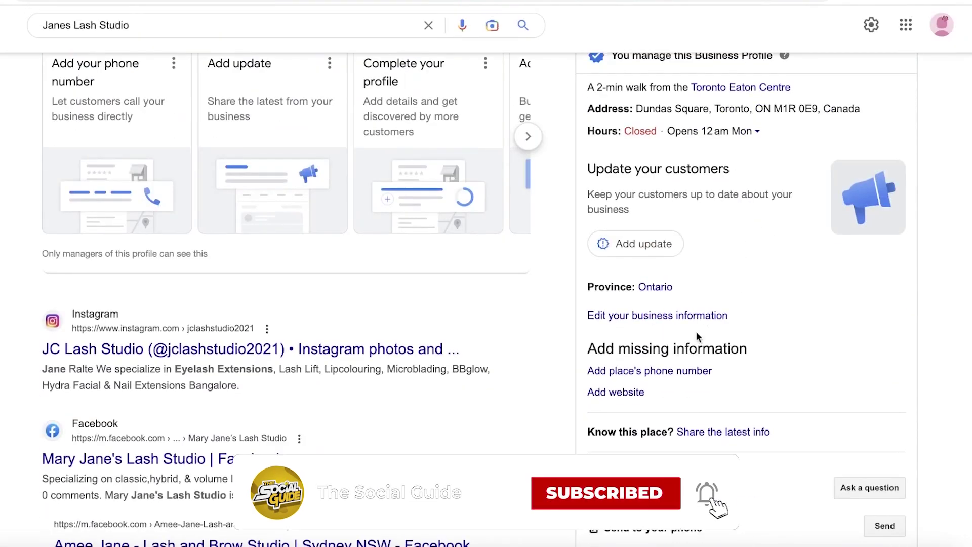
scroll(729, 379, down, 4)
scroll(688, 348, up, 1)
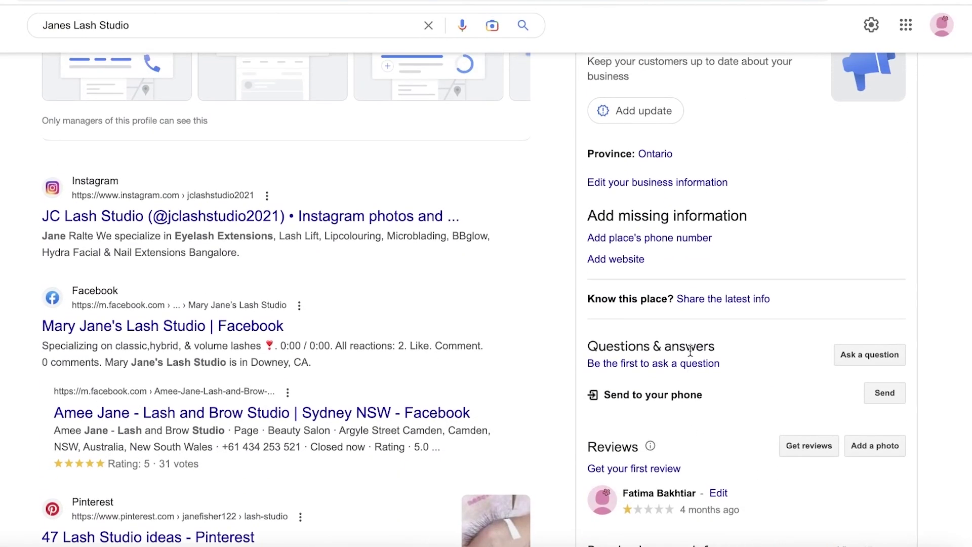
scroll(690, 349, up, 9)
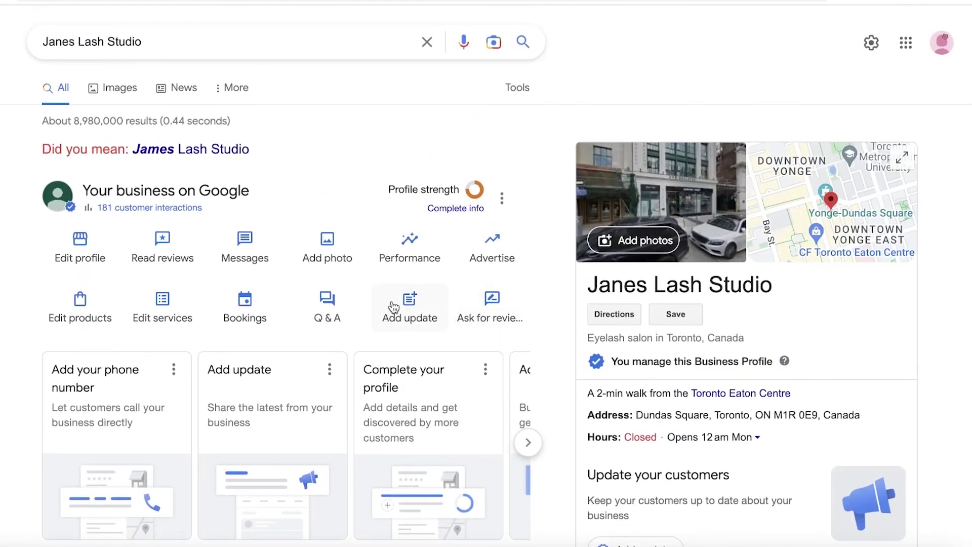
click(394, 307)
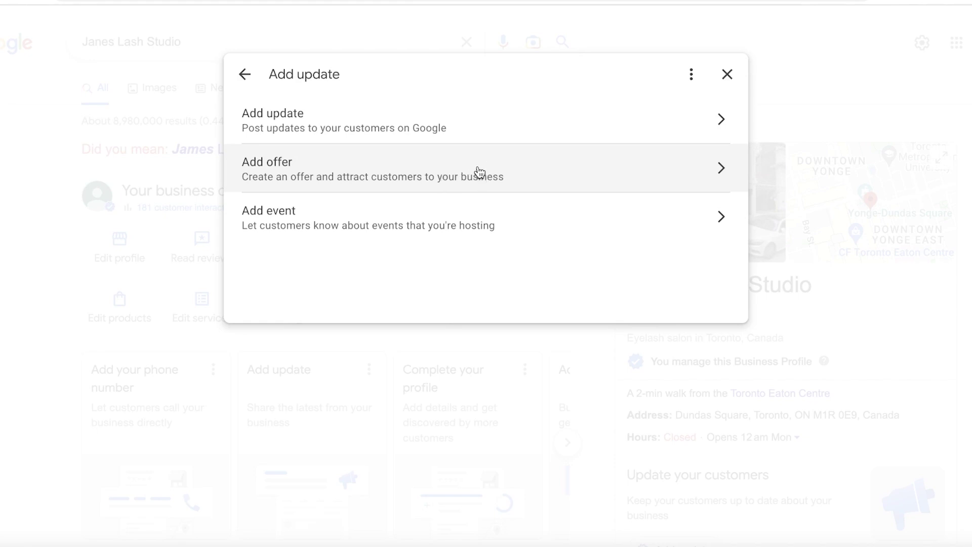
Start a standard update post, view its Add a button call-to-action options, and close without posting
click(690, 80)
click(646, 80)
click(355, 140)
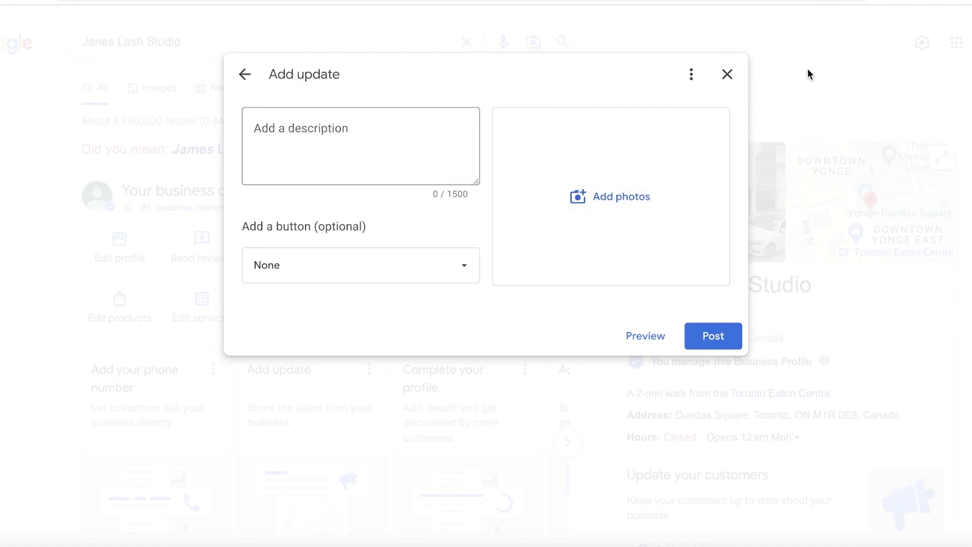
click(362, 259)
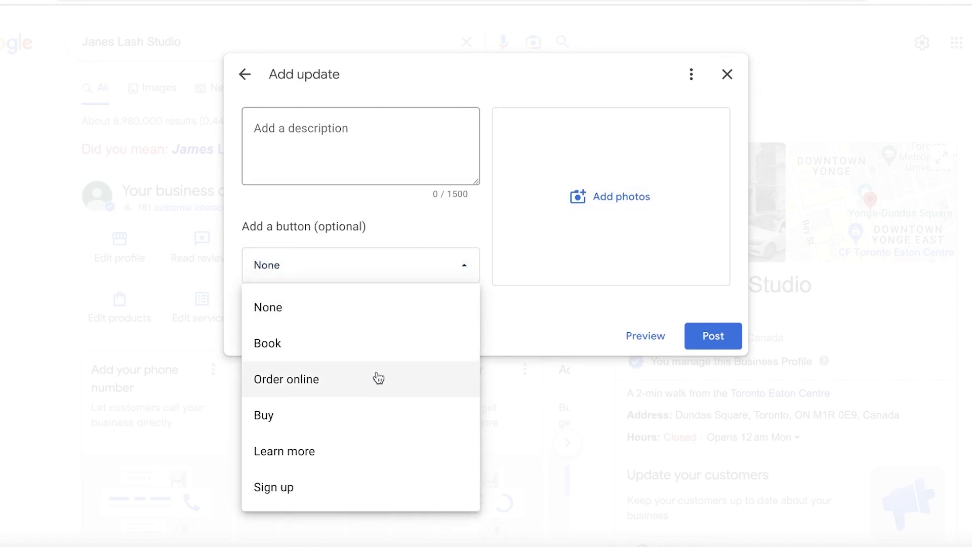
click(727, 74)
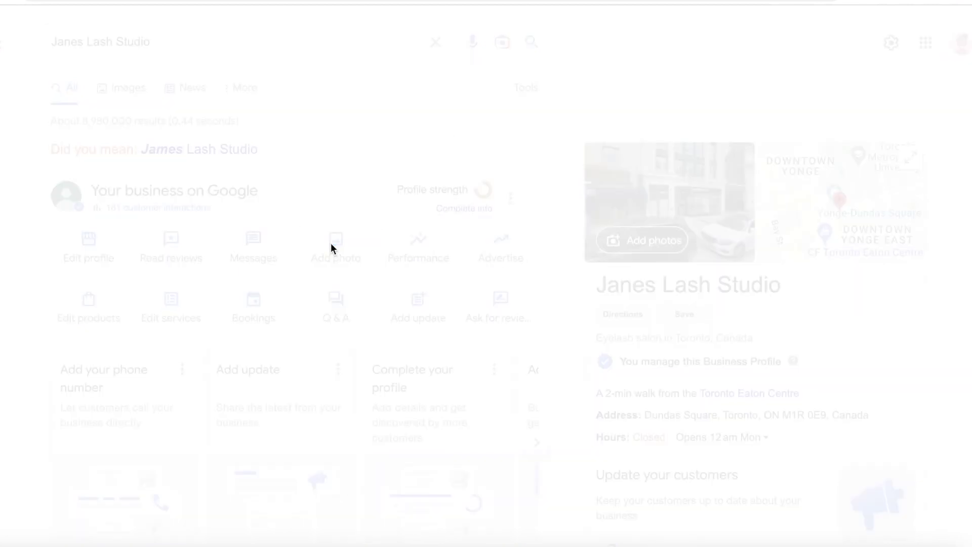
Look through the Add photo options, choosing Photo twice, then close without uploading anything
click(333, 243)
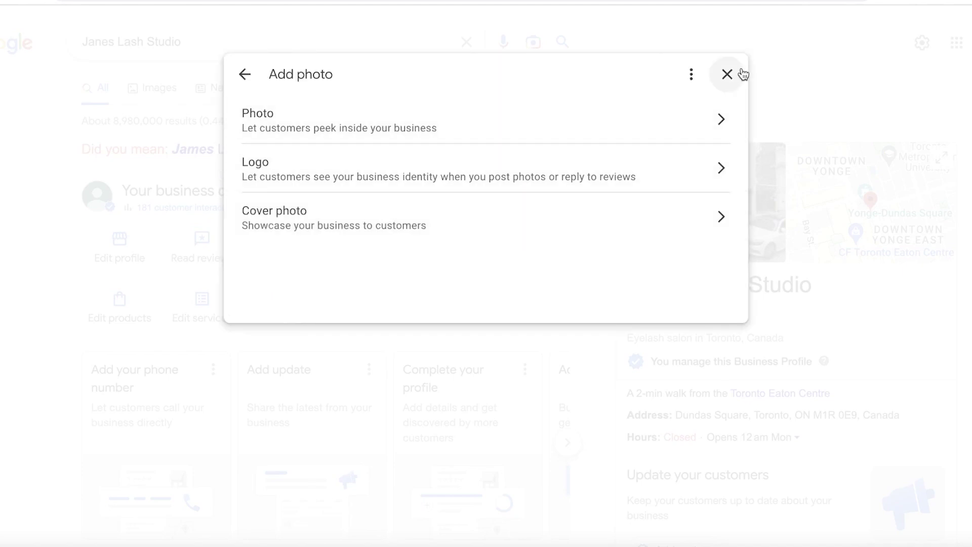
click(608, 122)
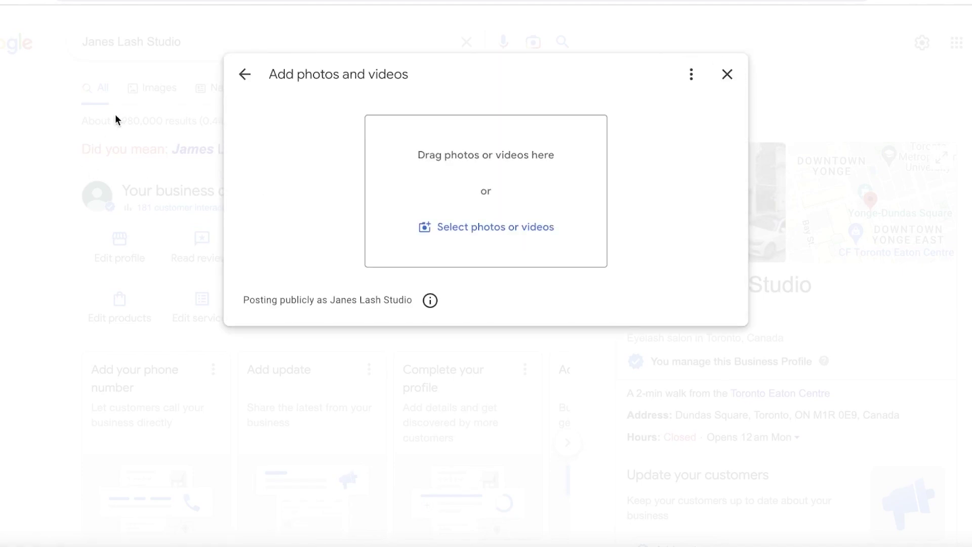
click(248, 75)
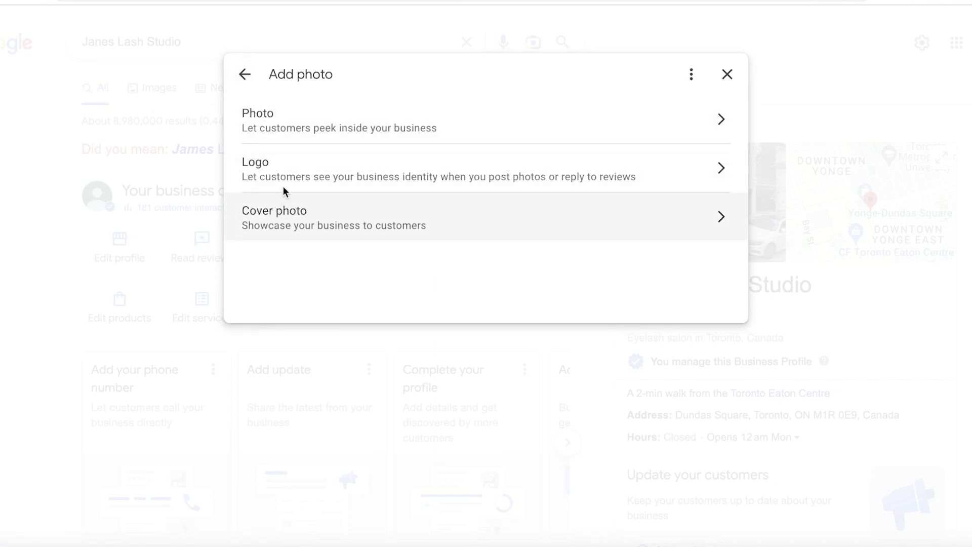
click(452, 114)
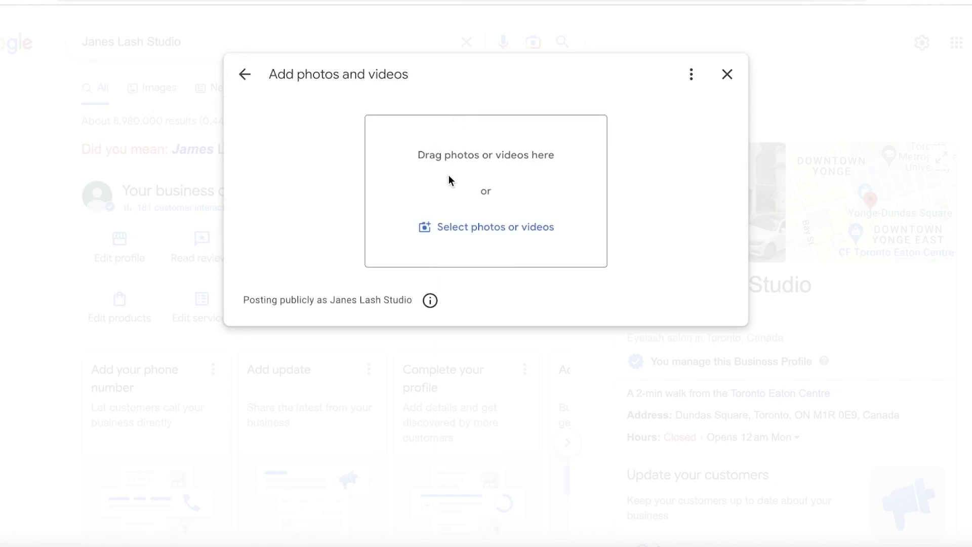
click(743, 81)
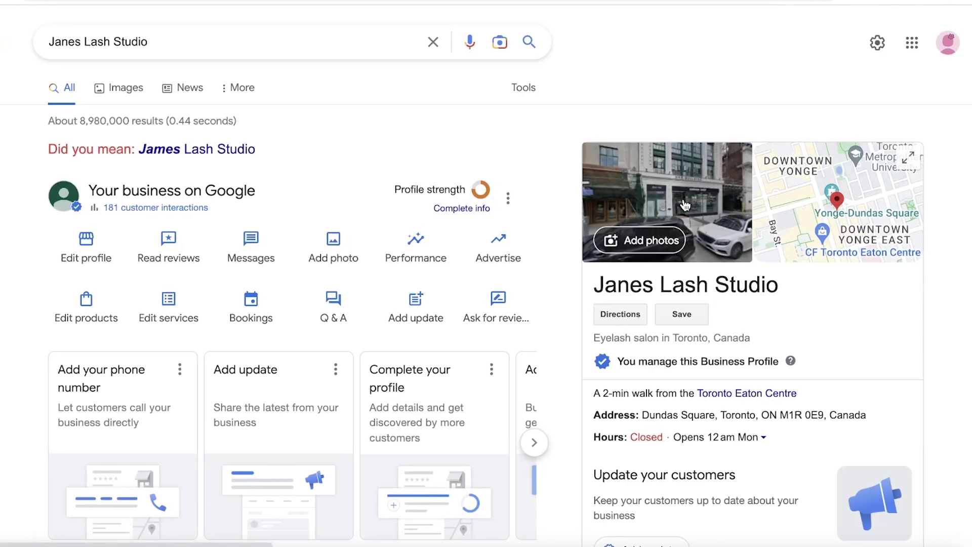
View the Street View & 360° and By owner tabs of the storefront photos, then go back
click(663, 192)
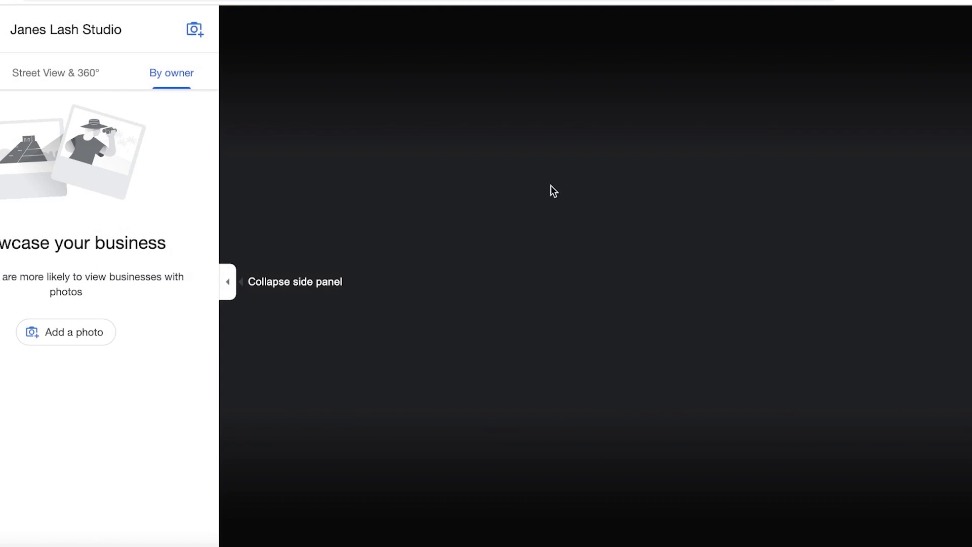
click(85, 80)
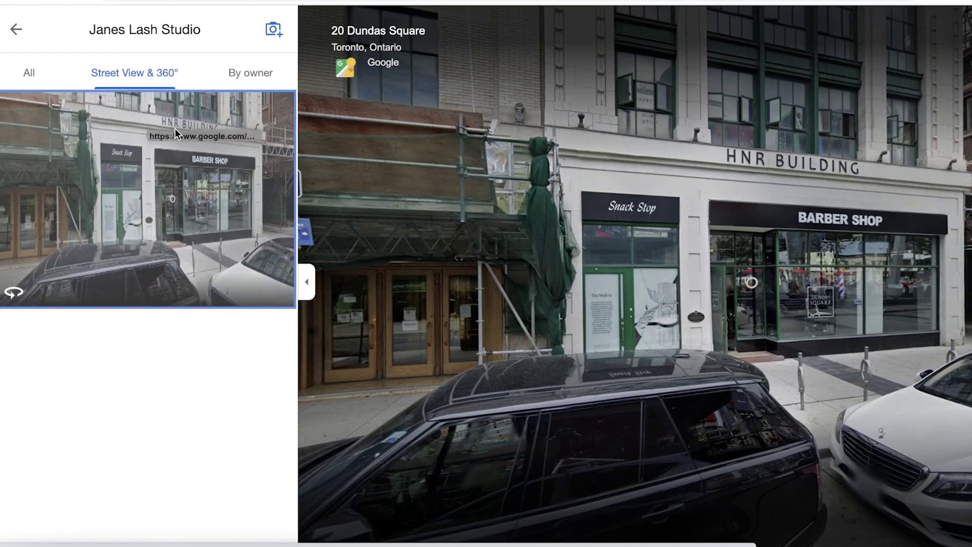
click(251, 68)
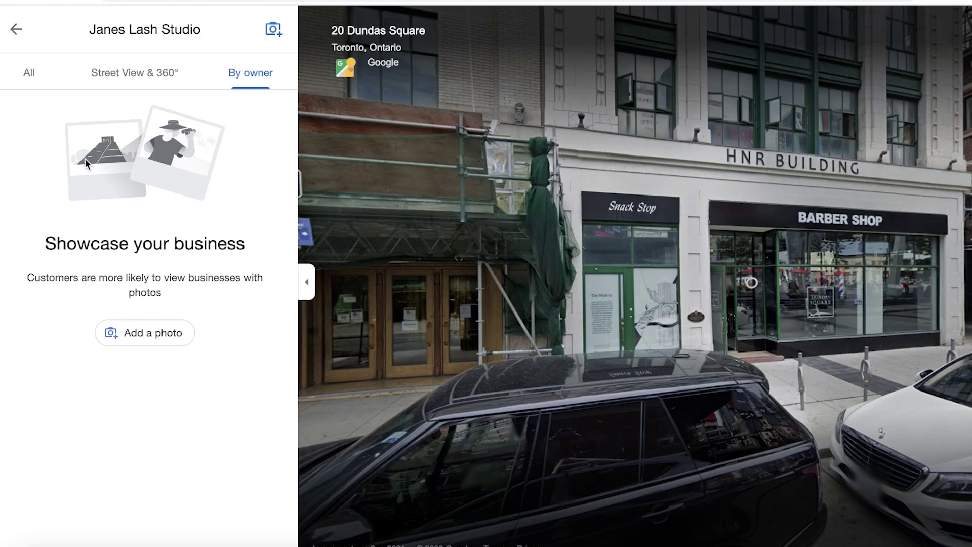
click(15, 29)
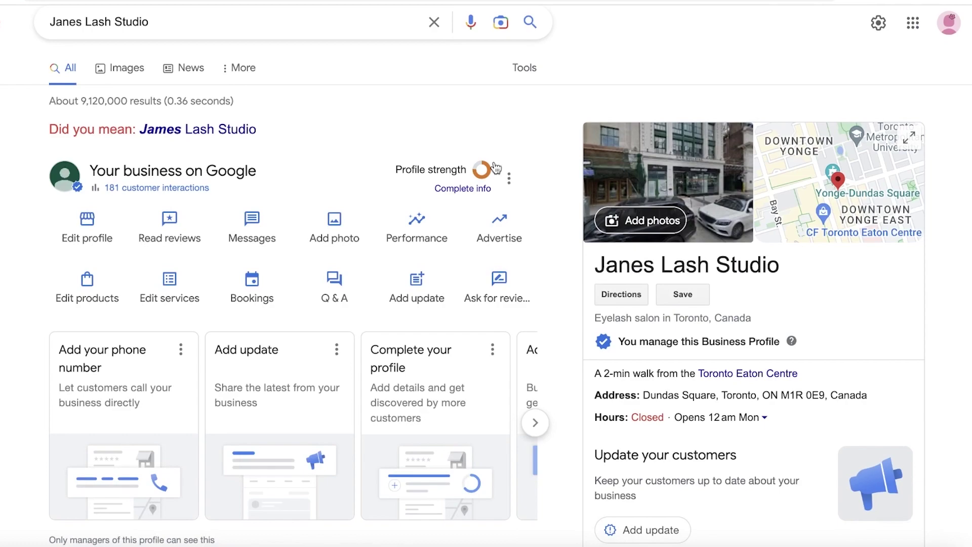
scroll(508, 153, down, 1)
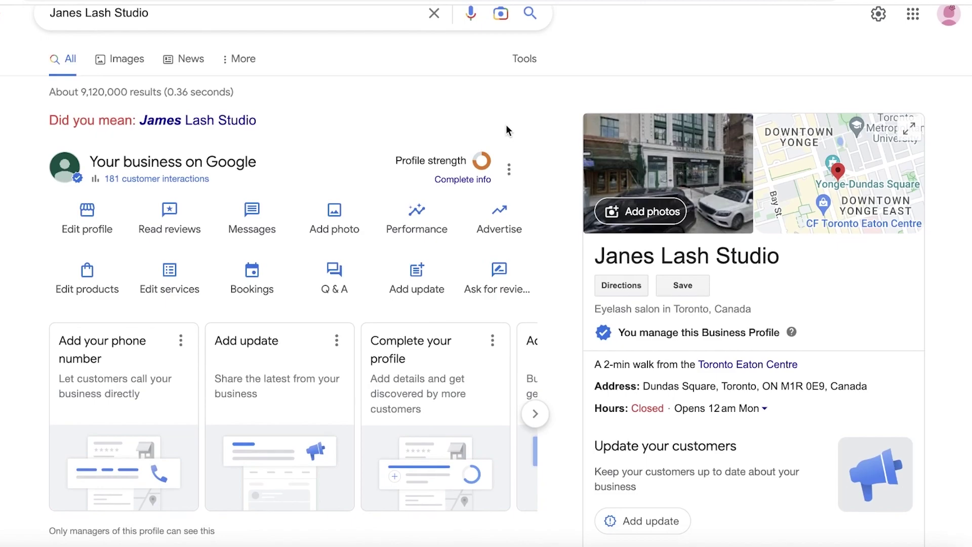
scroll(506, 129, down, 5)
scroll(506, 137, up, 4)
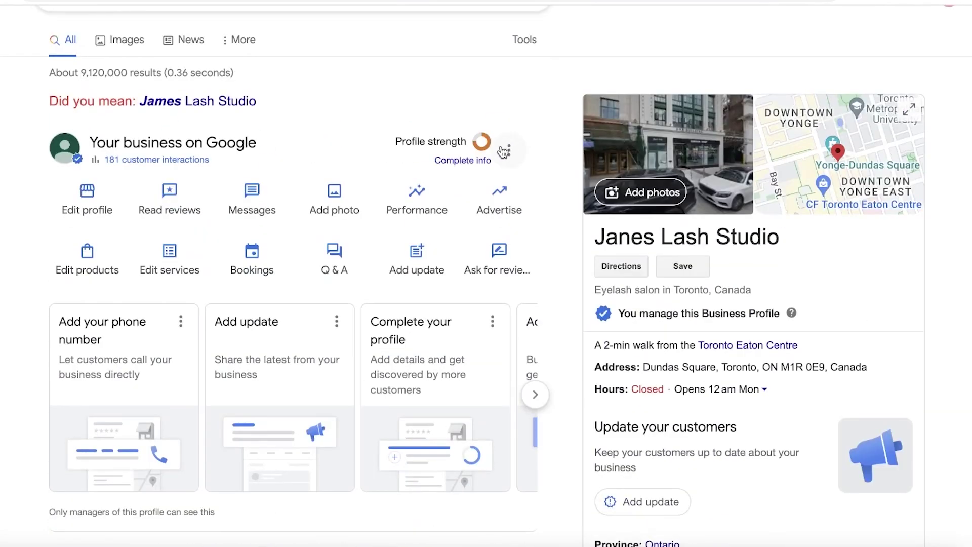
click(418, 192)
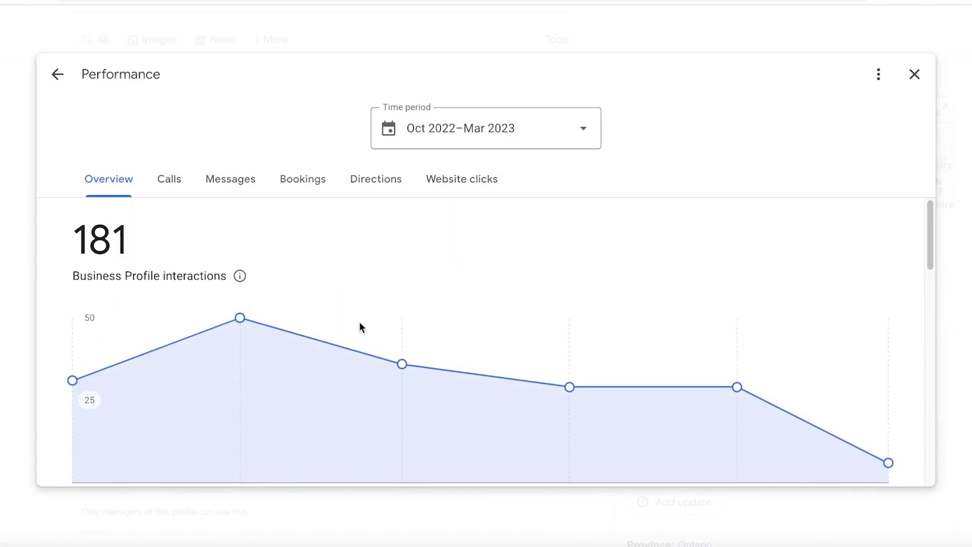
mouse_move(882, 442)
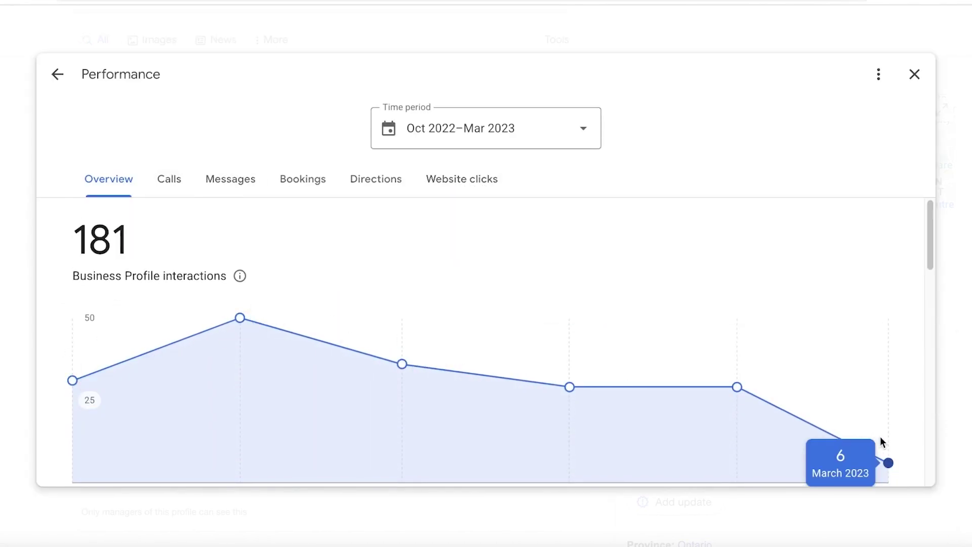
click(154, 181)
click(231, 183)
click(303, 191)
click(381, 183)
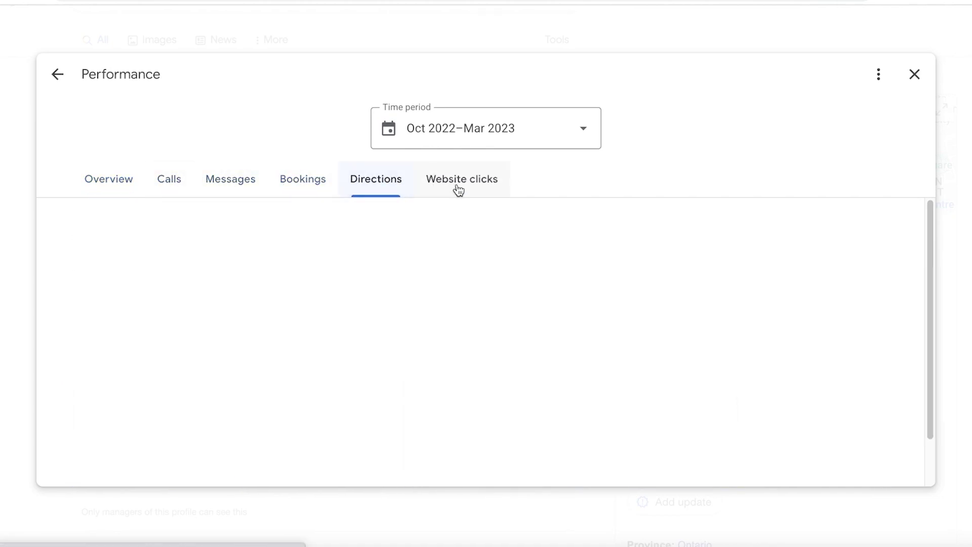
click(458, 190)
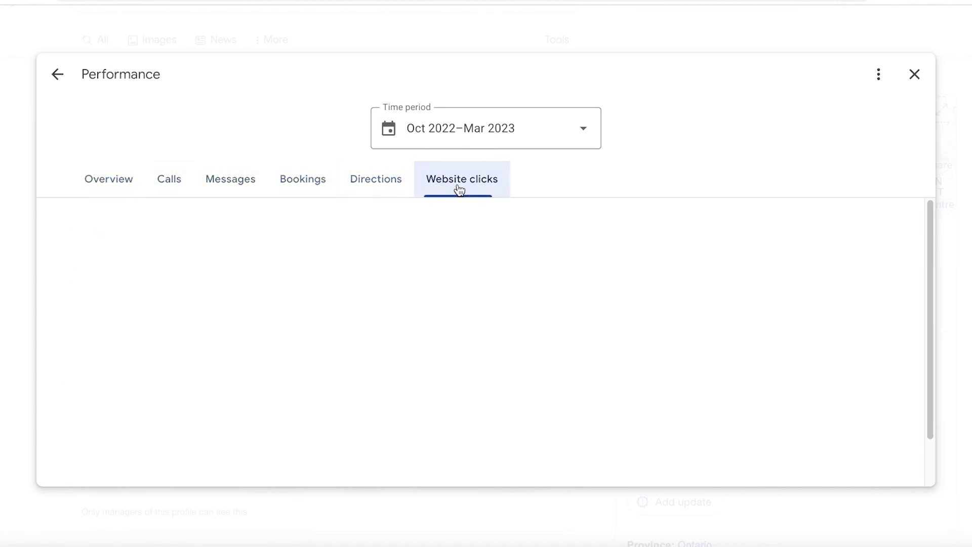
click(103, 183)
click(471, 130)
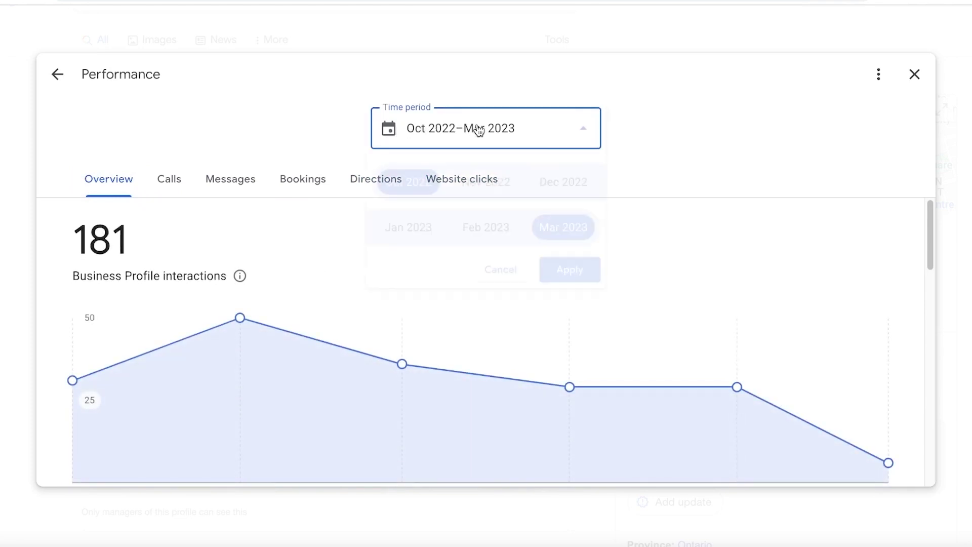
click(603, 278)
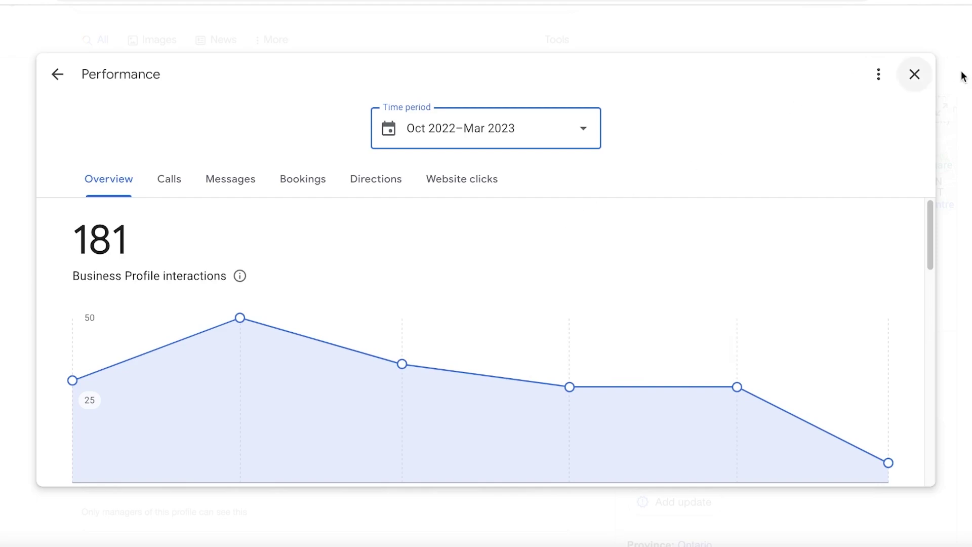
click(915, 74)
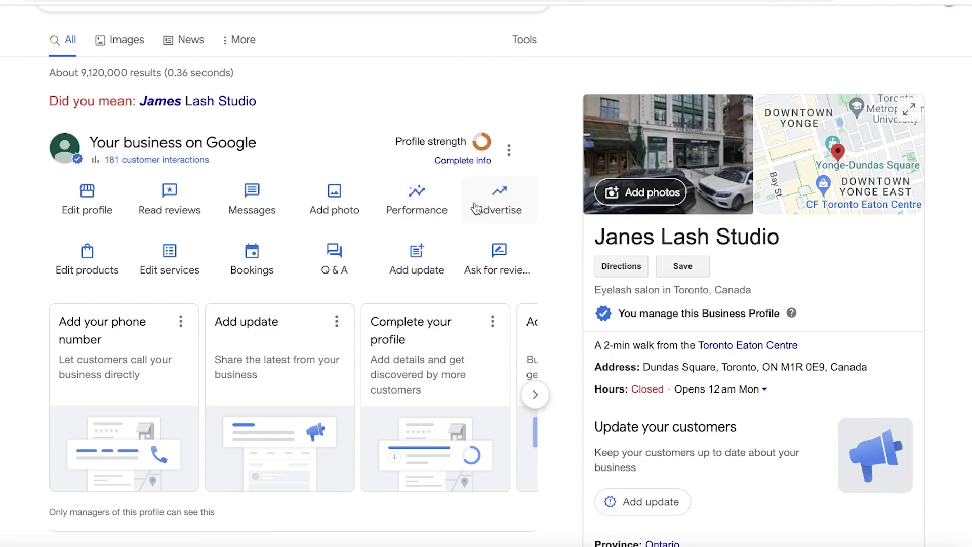
Scroll to the Reviews section, open Get reviews, and copy Janes Lash Studio's review link
scroll(758, 241, down, 9)
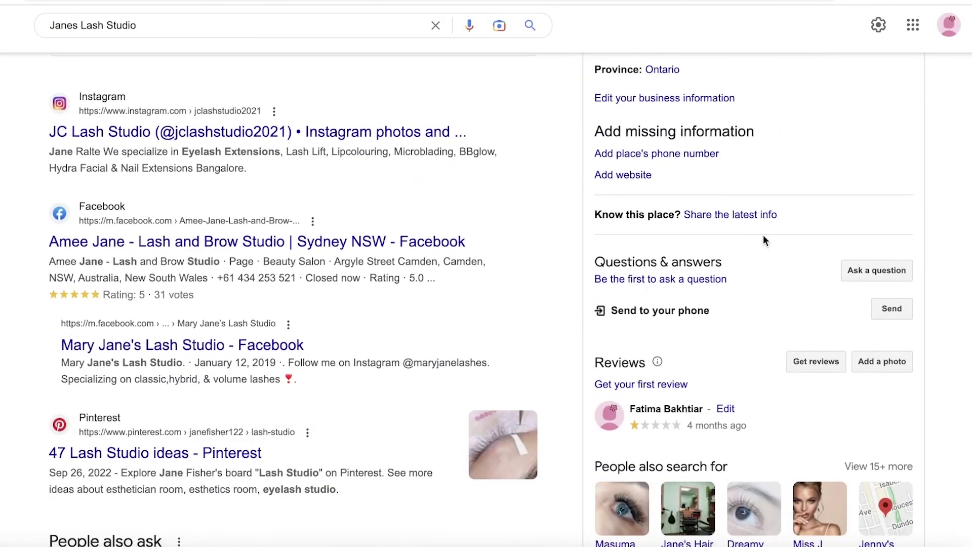
scroll(600, 361, down, 1)
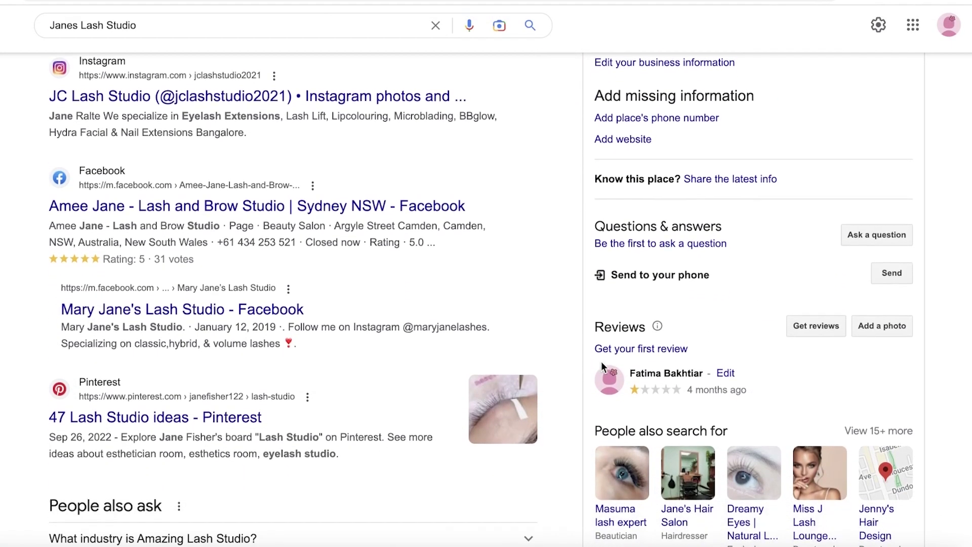
scroll(865, 284, up, 5)
scroll(864, 302, up, 1)
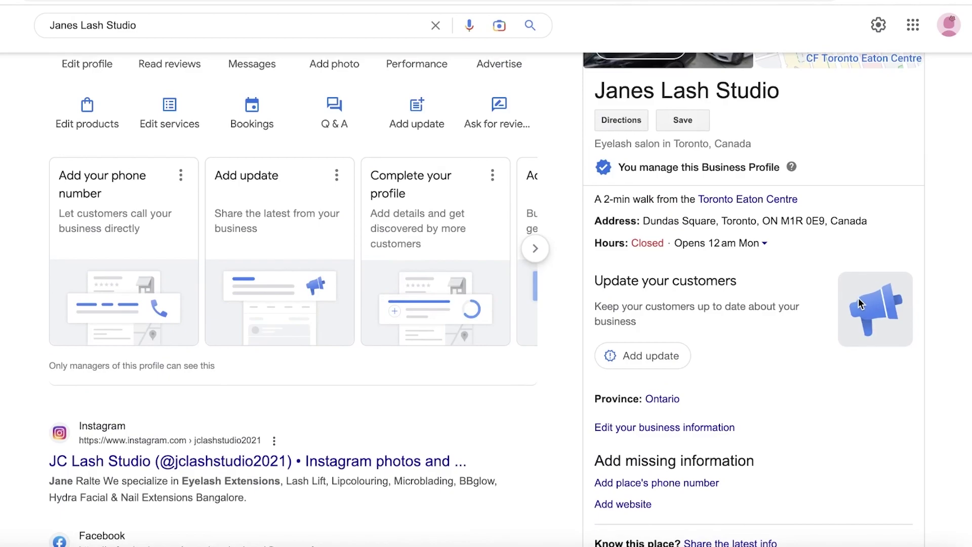
scroll(813, 241, down, 8)
scroll(813, 241, up, 2)
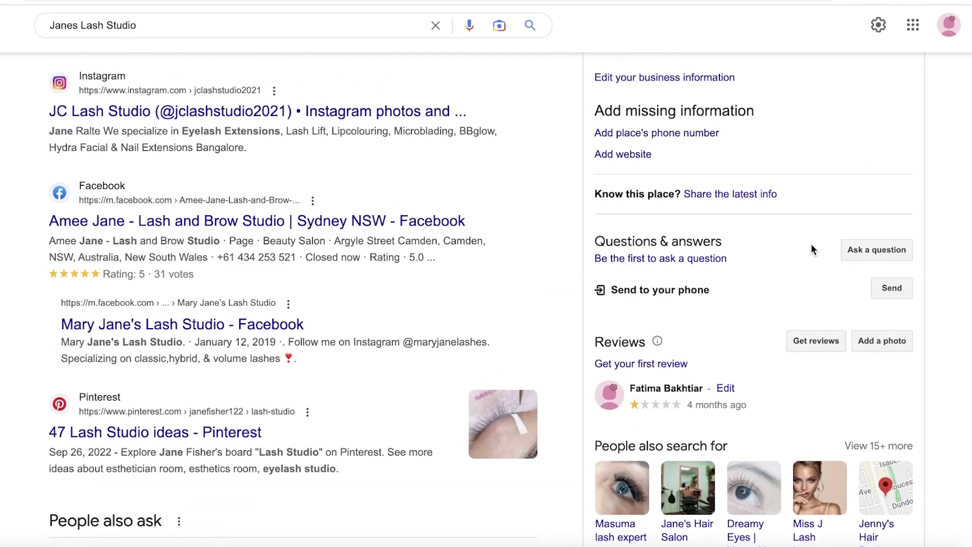
click(816, 341)
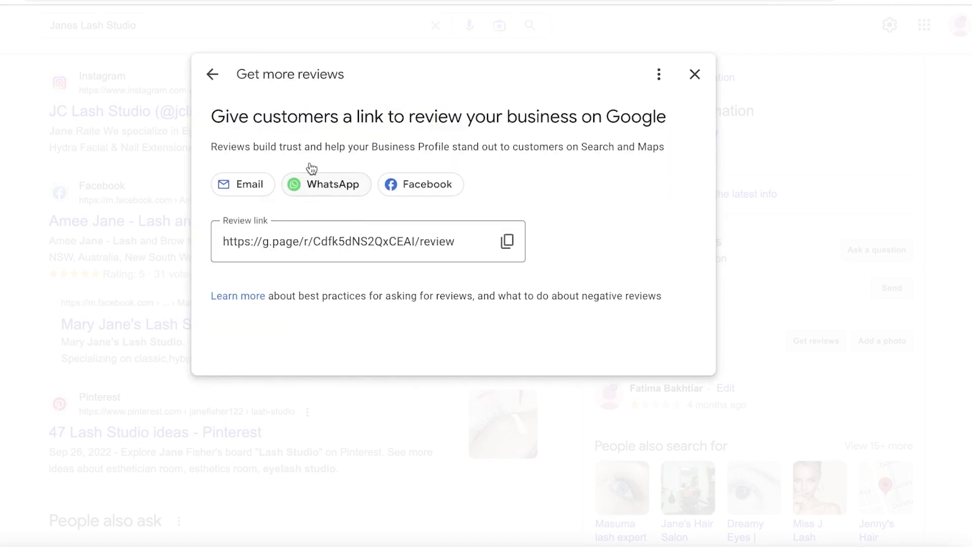
click(515, 238)
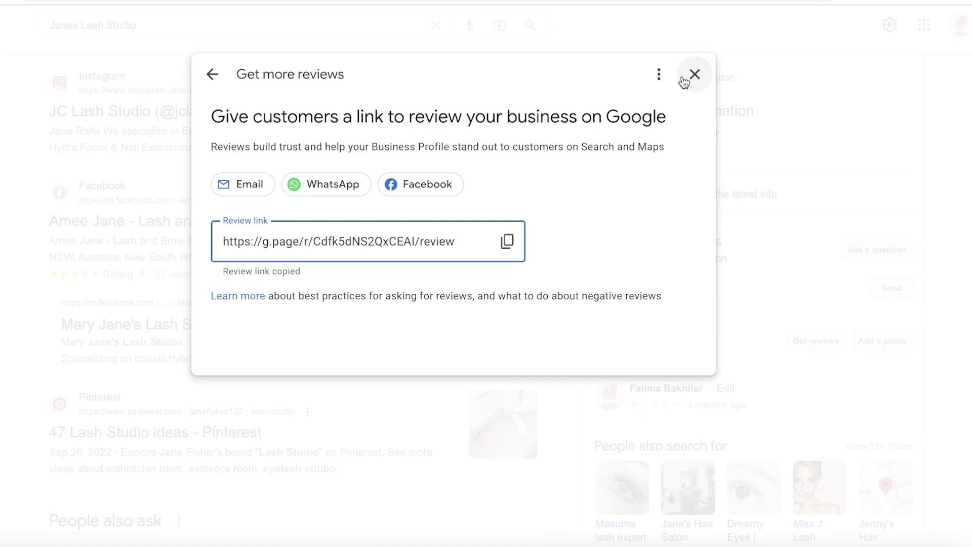
click(507, 242)
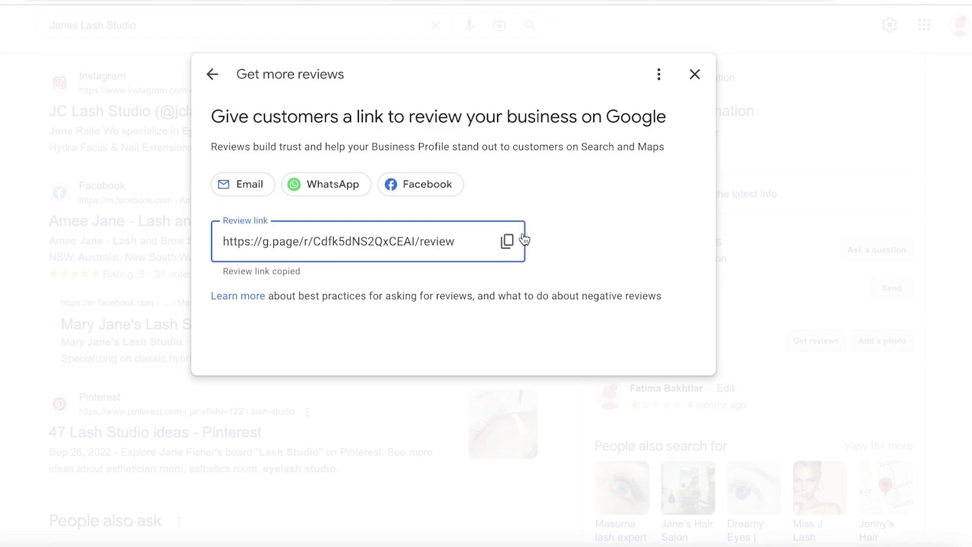
Close the Get more reviews dialog and scroll back to the top of the results
click(702, 82)
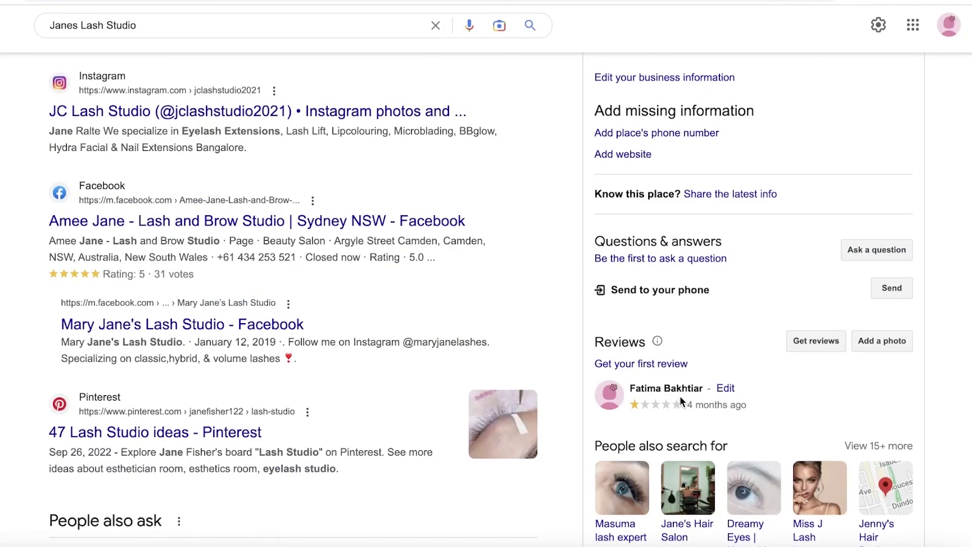
scroll(737, 338, up, 3)
scroll(737, 338, up, 8)
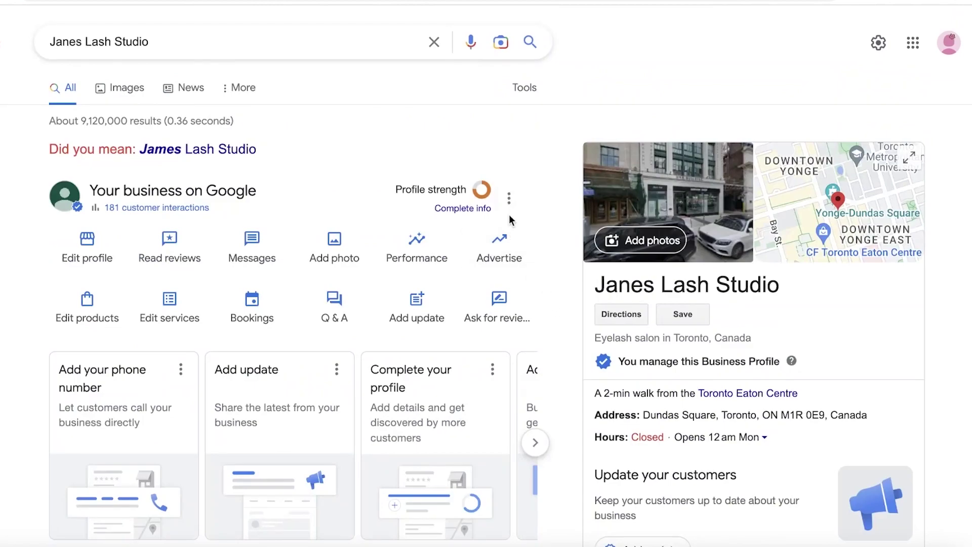